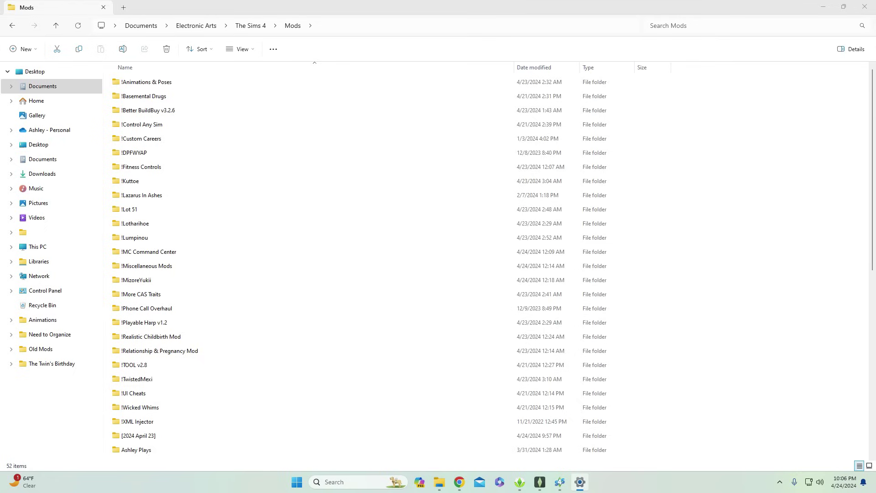
key("alt+Tab")
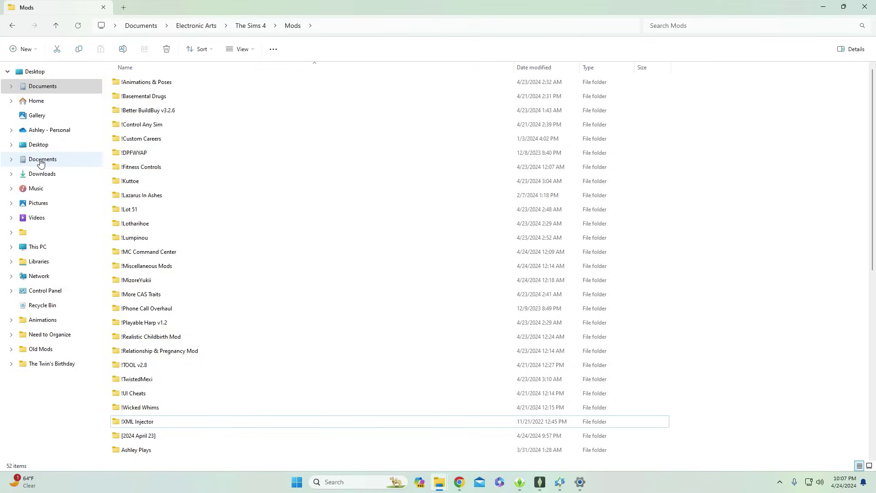
left_click(41, 163)
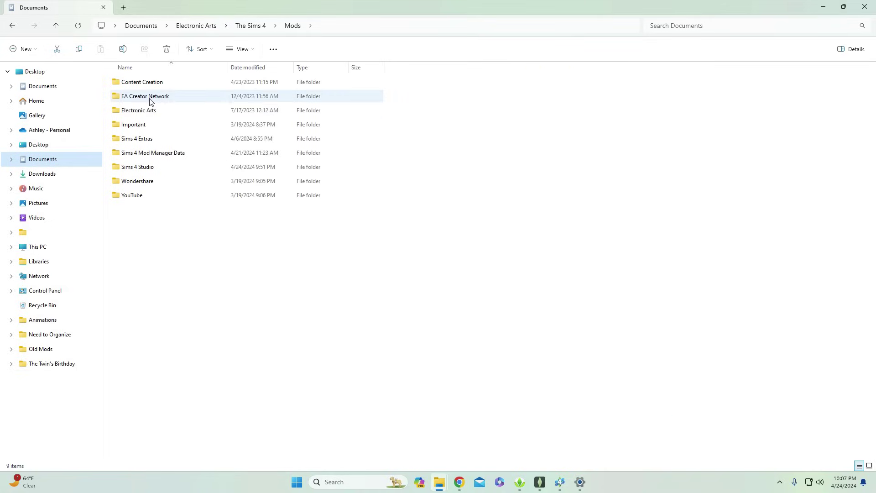
double_click(138, 112)
double_click(130, 85)
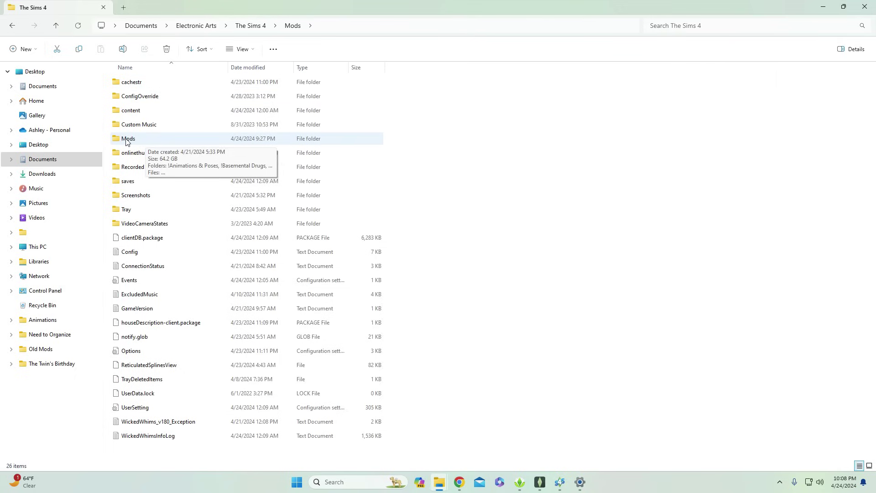
double_click(139, 140)
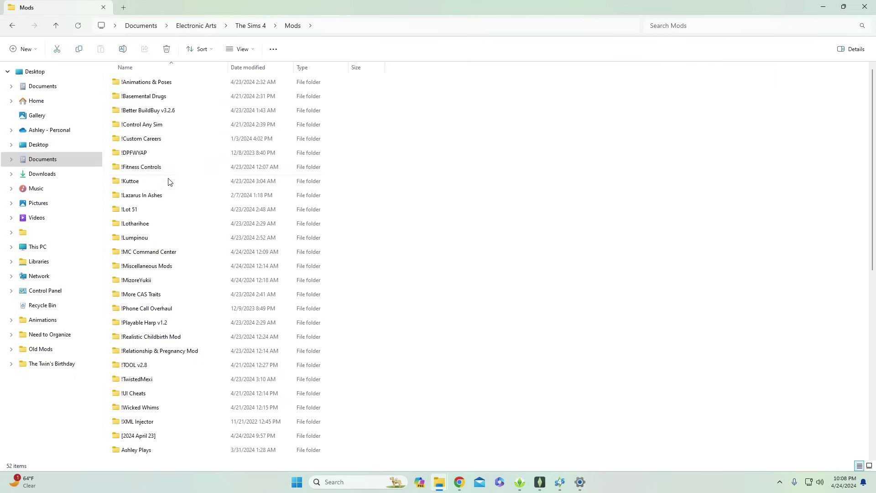
scroll(186, 319, "down", 3)
scroll(188, 340, "down", 5)
scroll(132, 89, "up", 9)
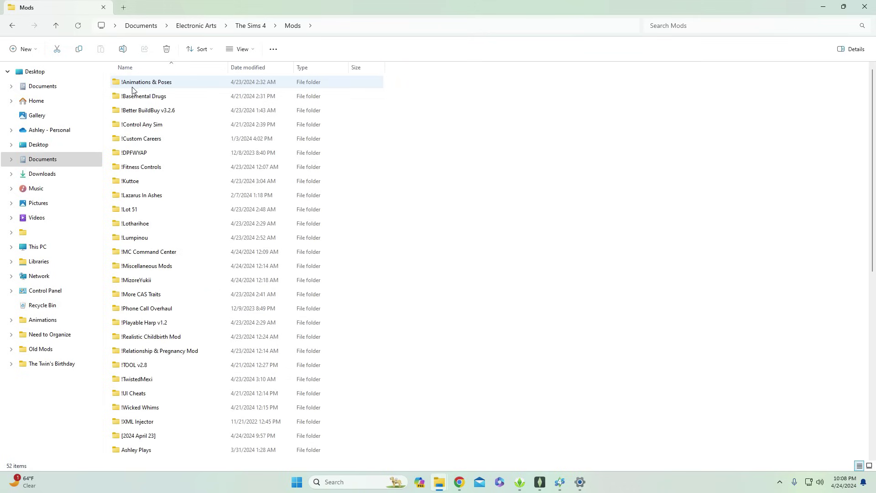
scroll(166, 198, "down", 7)
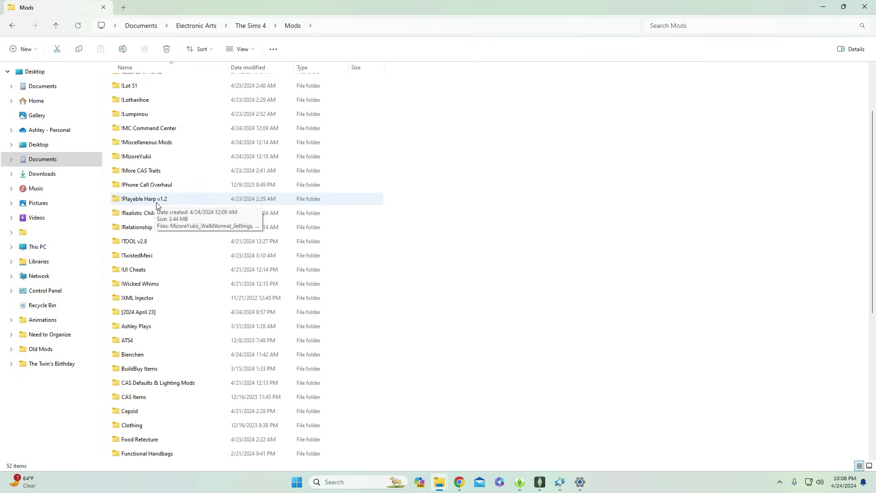
scroll(156, 410, "up", 7)
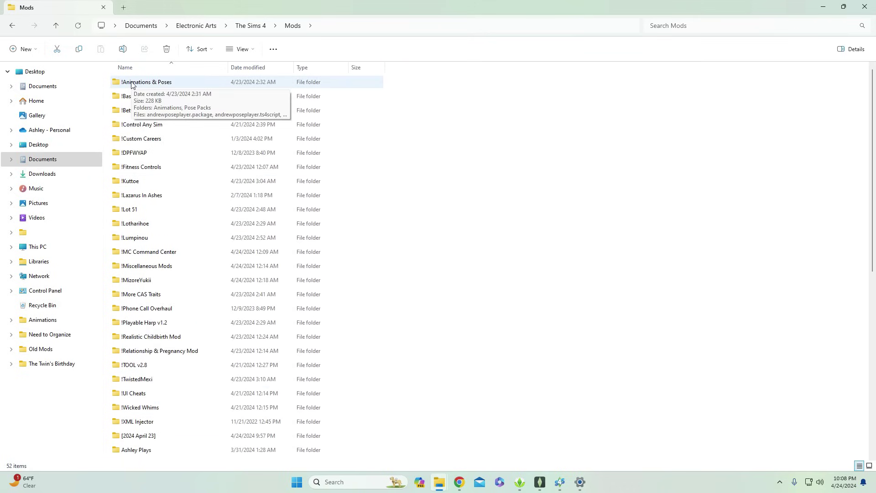
left_click(131, 85)
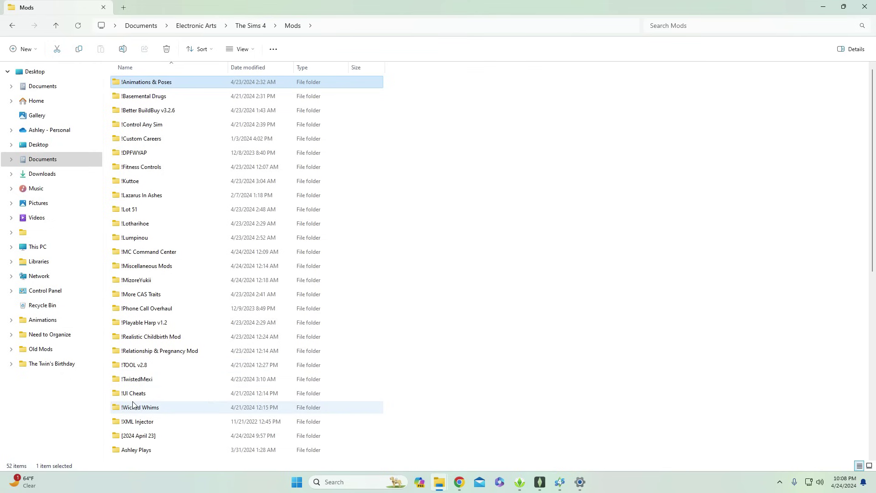
left_click(134, 422, "shift")
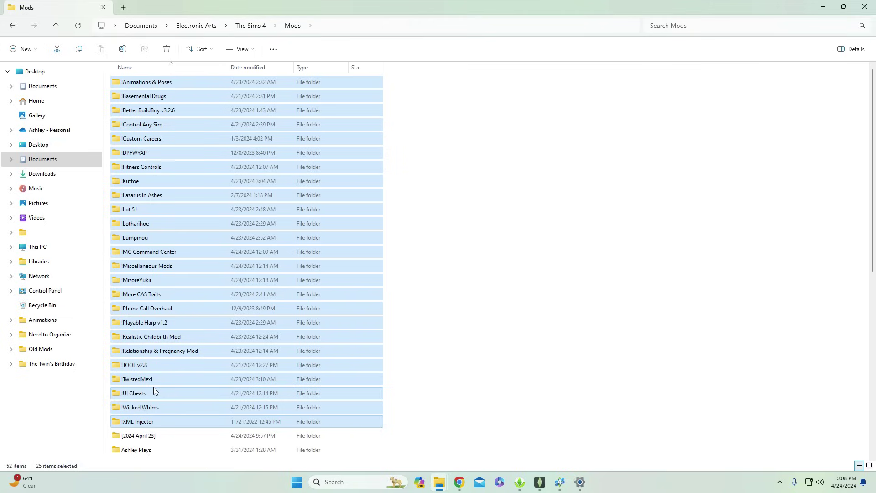
key("Escape")
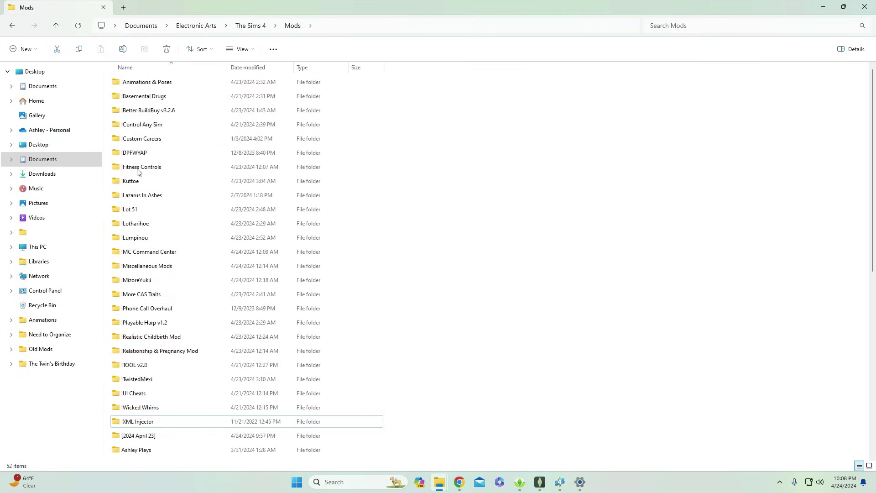
double_click(135, 254)
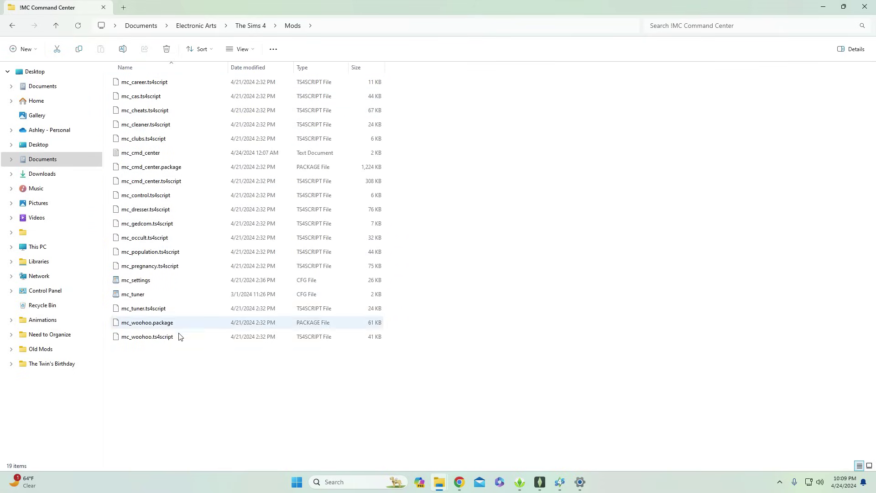
key("alt+Left")
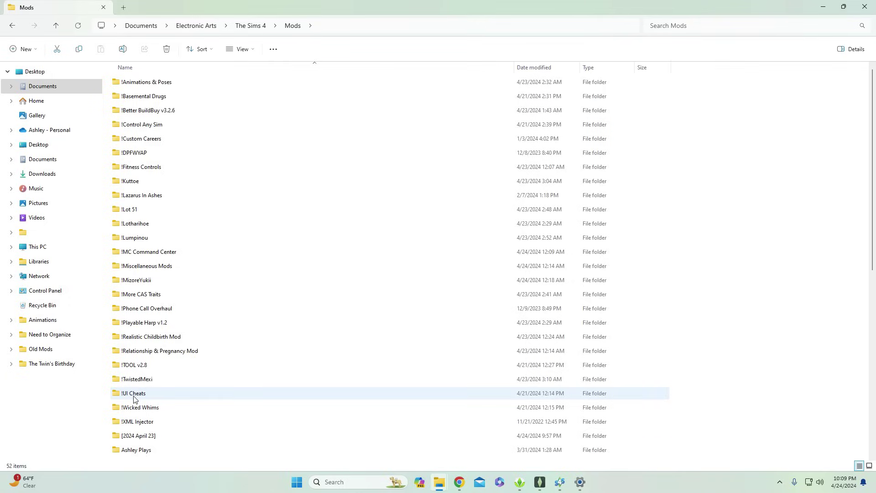
double_click(135, 396)
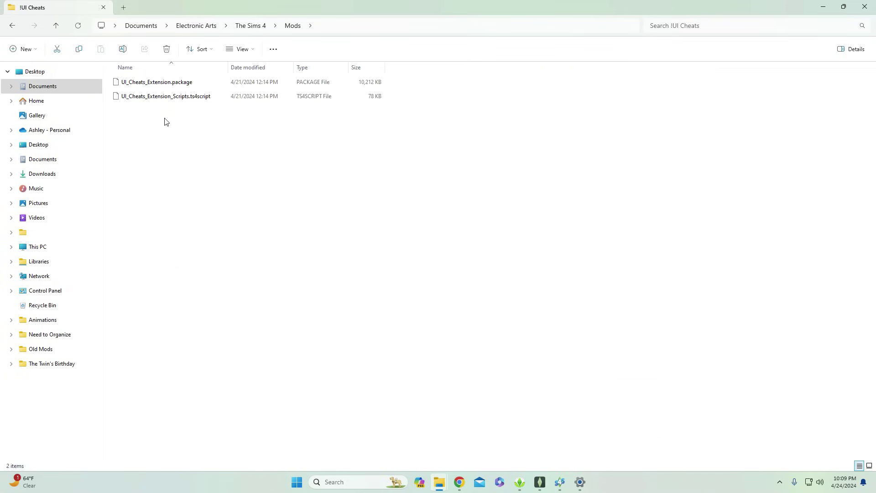
key("alt+Left")
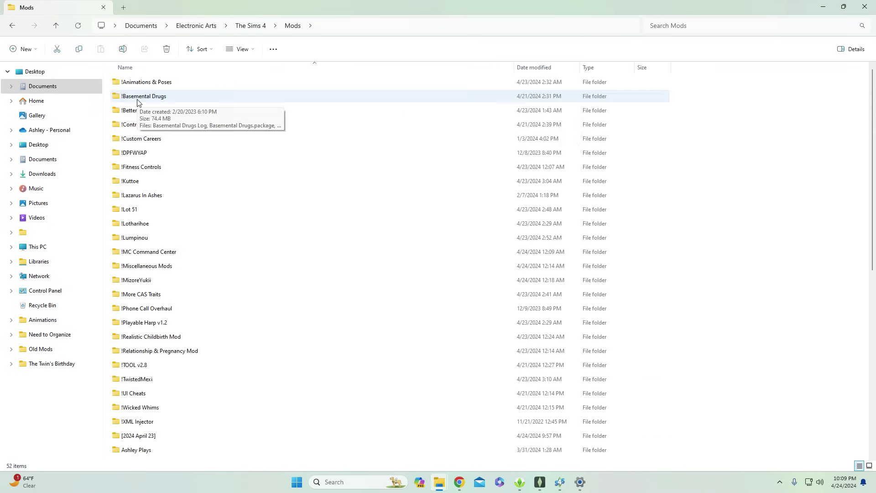
double_click(138, 97)
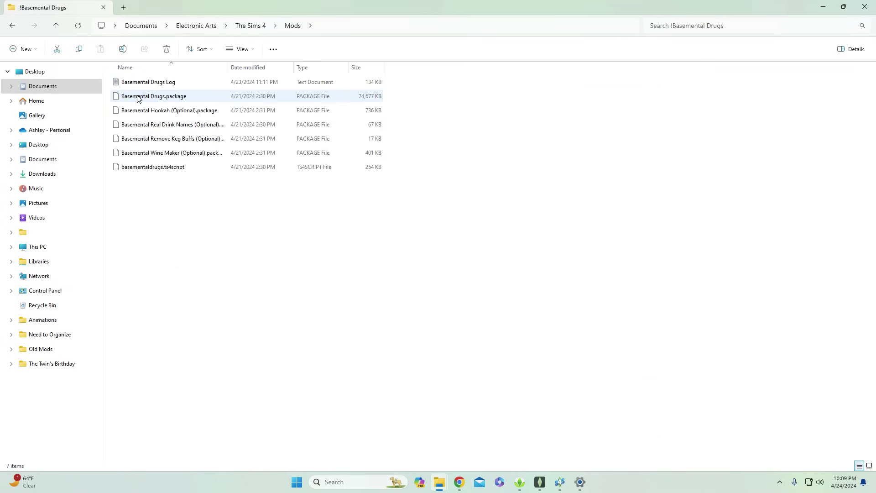
left_click(182, 167)
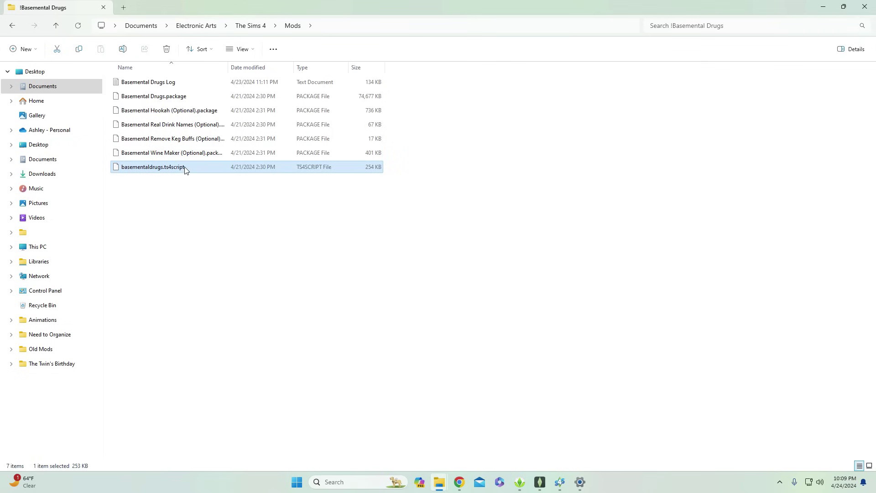
key("alt+Left")
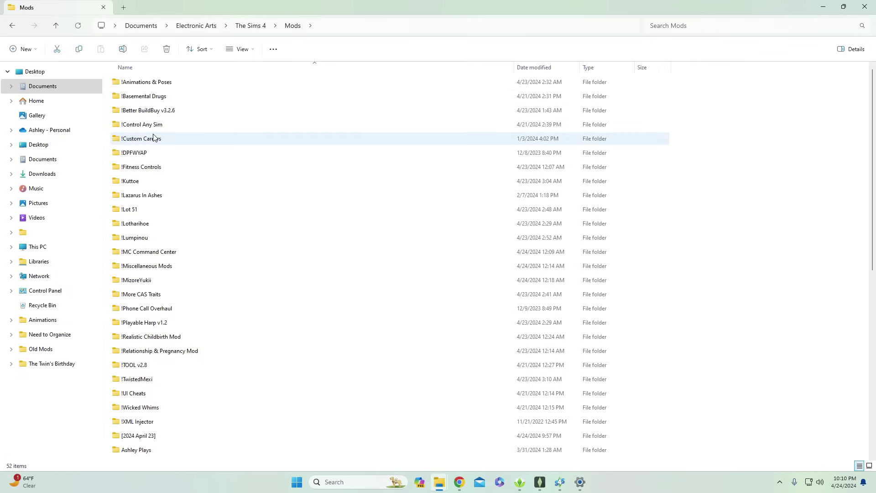
Step: Widen the Name column in !Basemental Drugs so full file names show
double_click(140, 97)
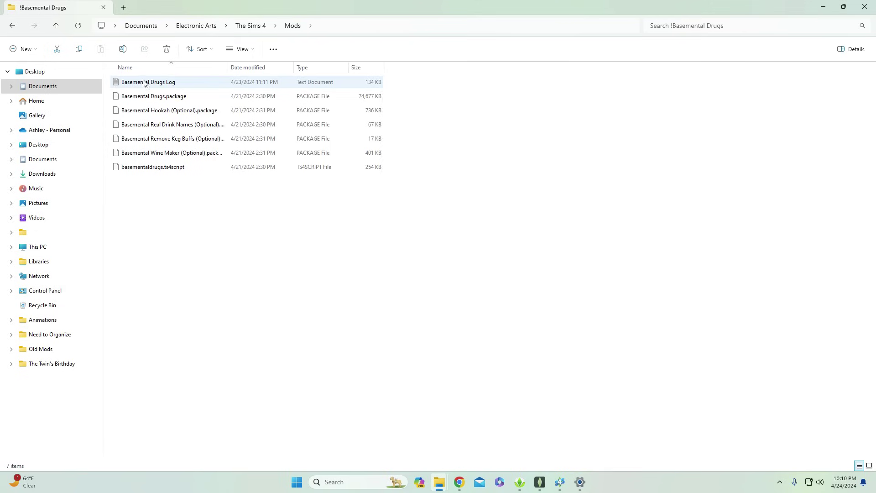
left_click_drag(228, 68, 299, 72)
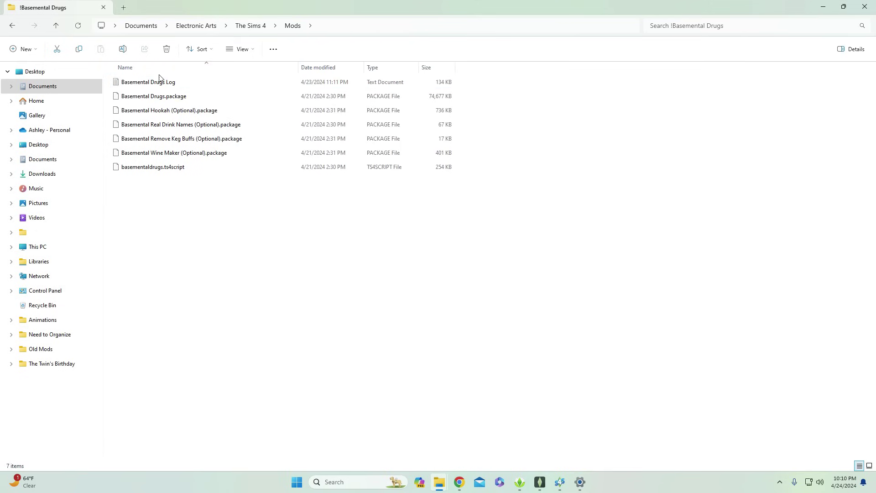
left_click(253, 25)
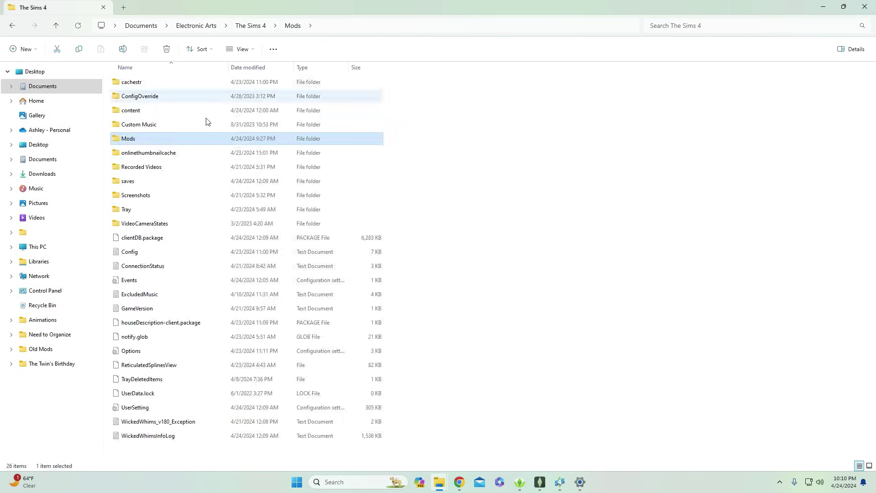
Step: Select all 19 files in Mods' !MC Command Center, then open !Wicked Whims
double_click(206, 136)
double_click(150, 209)
left_click_drag(162, 383, 135, 79)
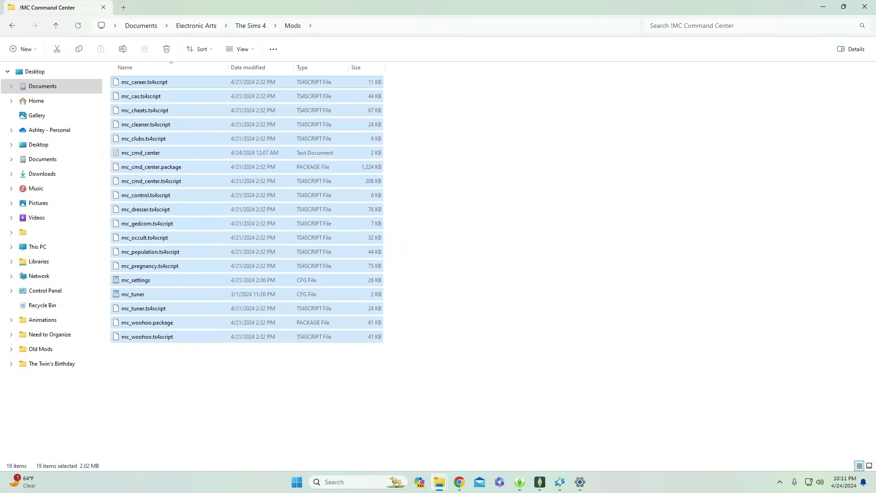
left_click(12, 25)
double_click(146, 329)
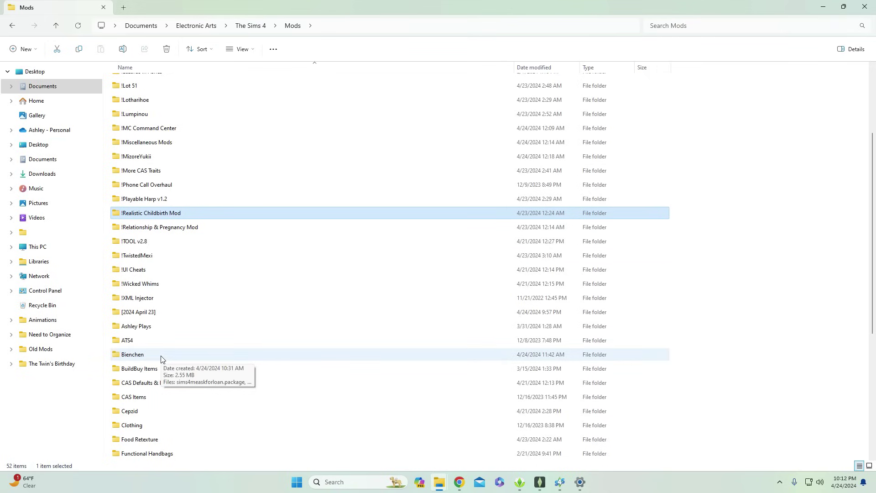
double_click(161, 358)
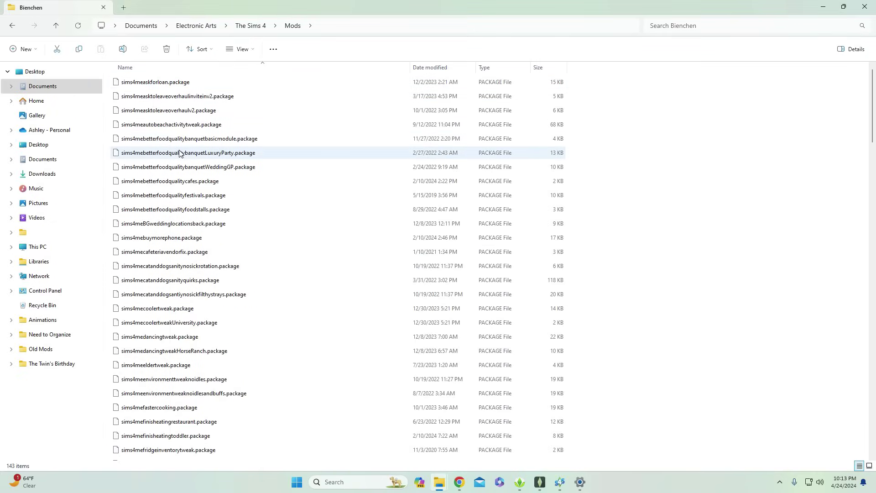
scroll(177, 455, "down", 20)
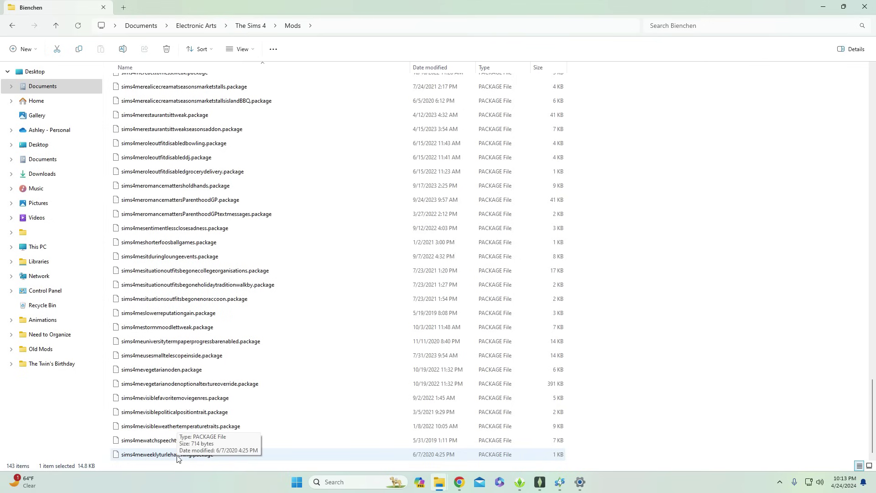
key("ctrl+a")
left_click_drag(177, 456, 193, 335)
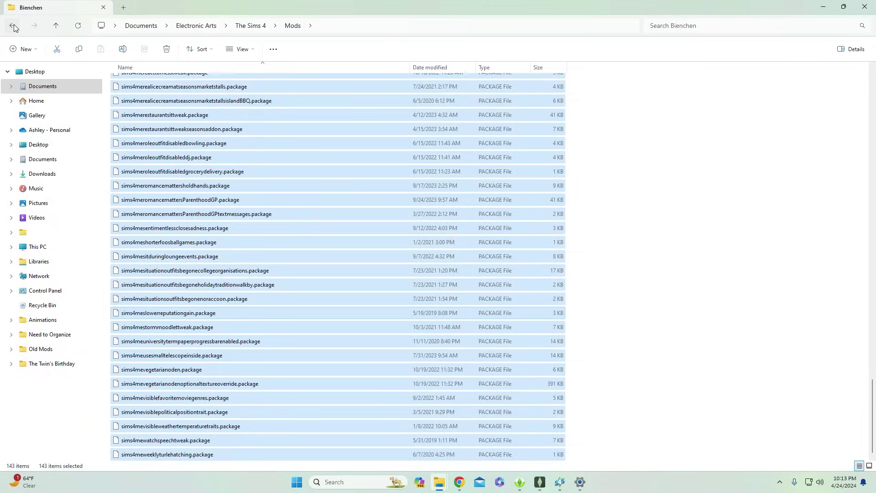
key("alt+Up")
scroll(300, 310, "down", 3)
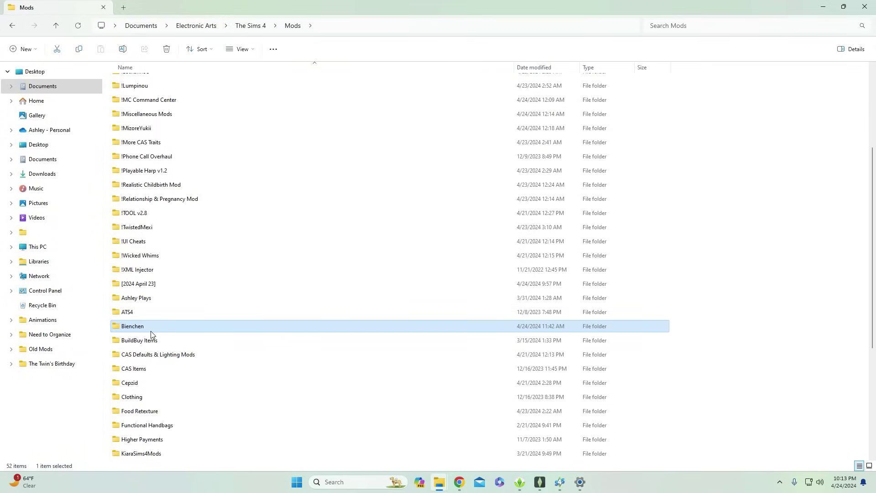
scroll(165, 324, "down", 2)
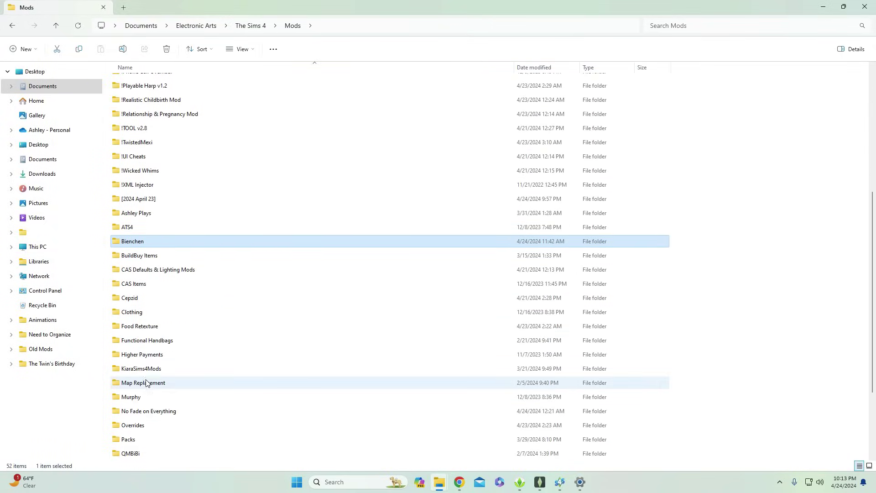
double_click(138, 299)
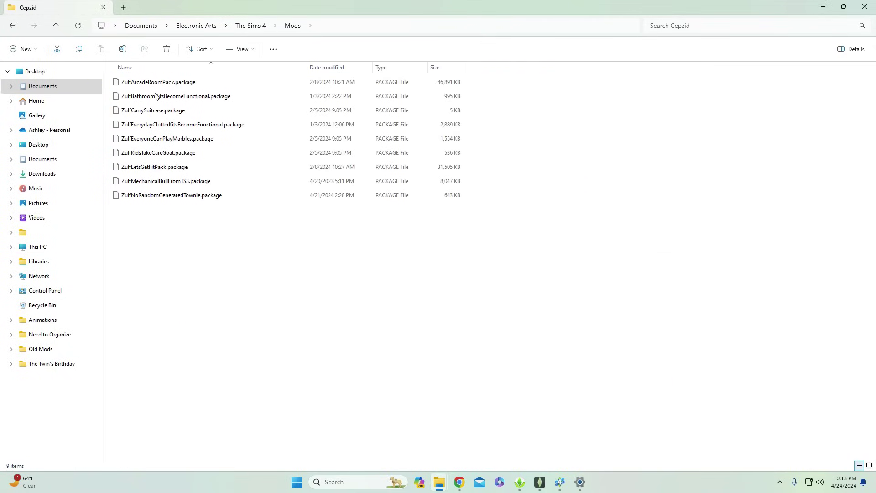
key("alt+Up")
scroll(153, 370, "down", 4)
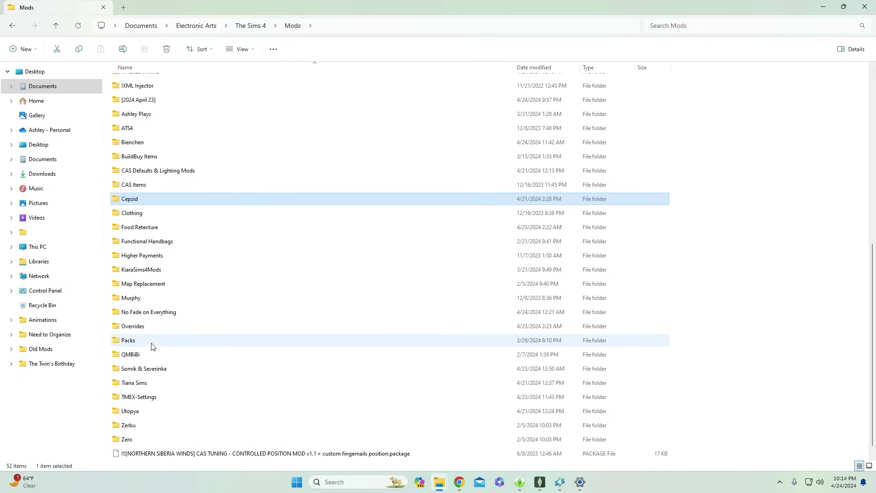
double_click(156, 370)
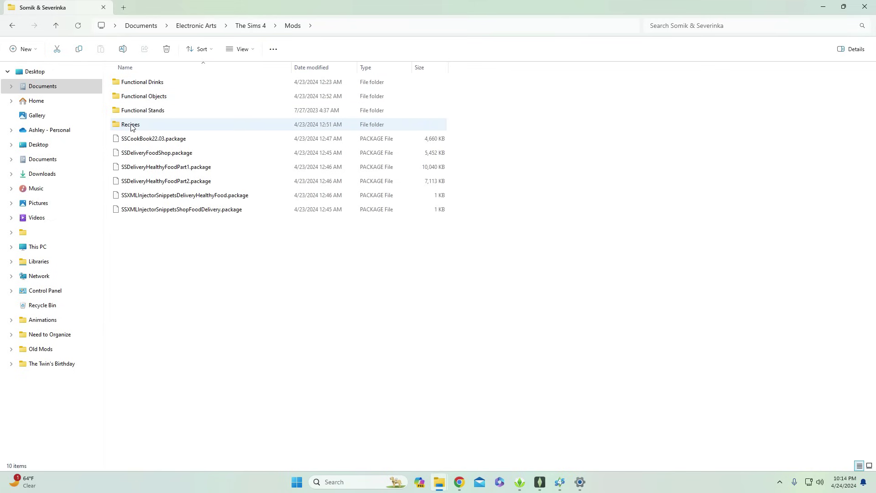
key("alt+Left")
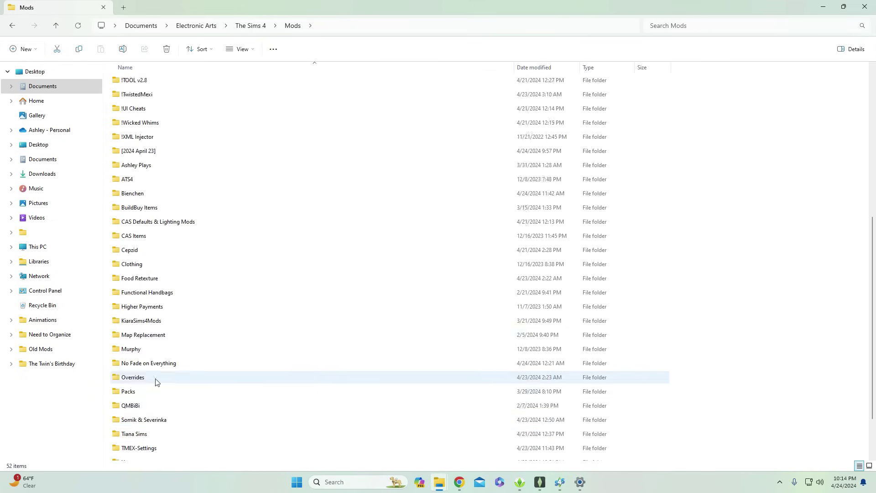
scroll(154, 365, "up", 1)
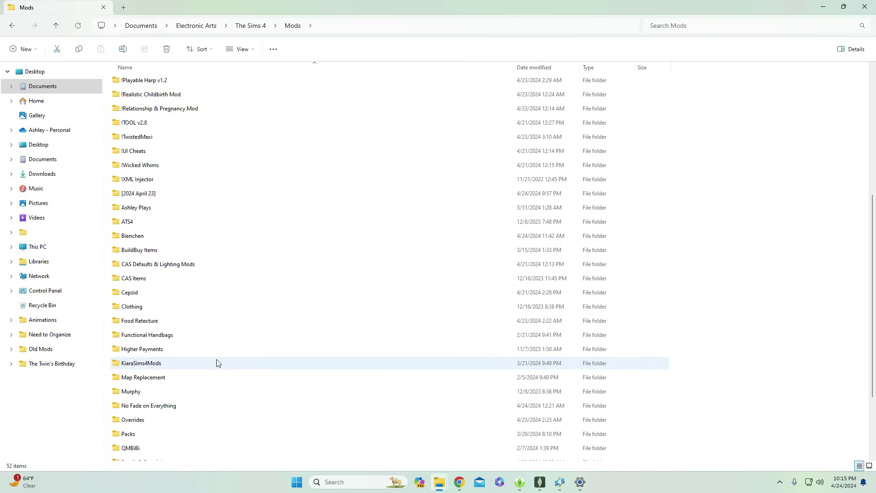
double_click(143, 364)
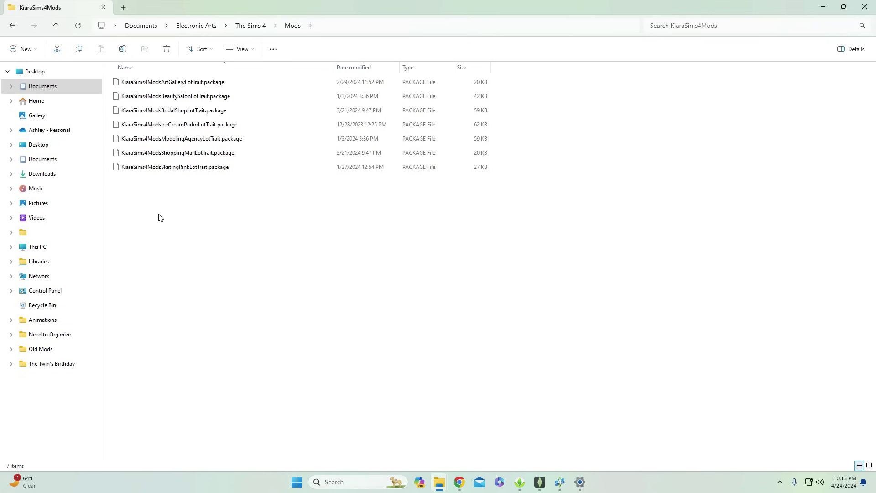
key("alt+Left")
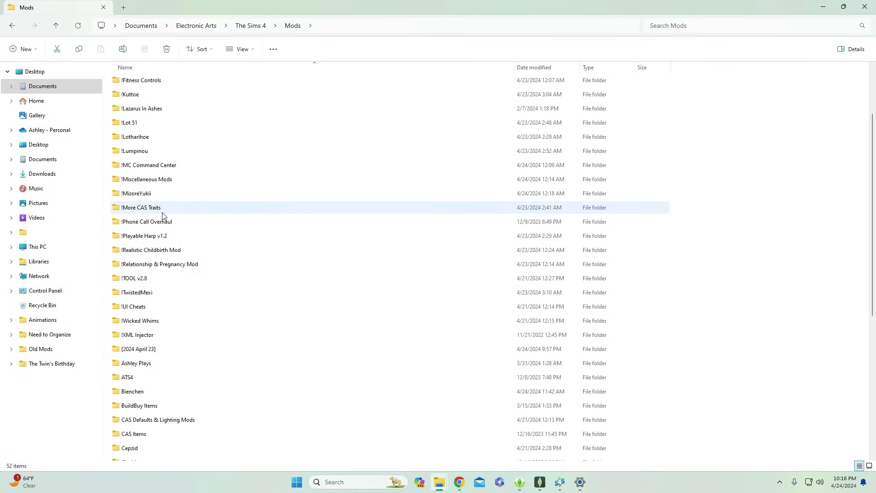
mouse_move(127, 181)
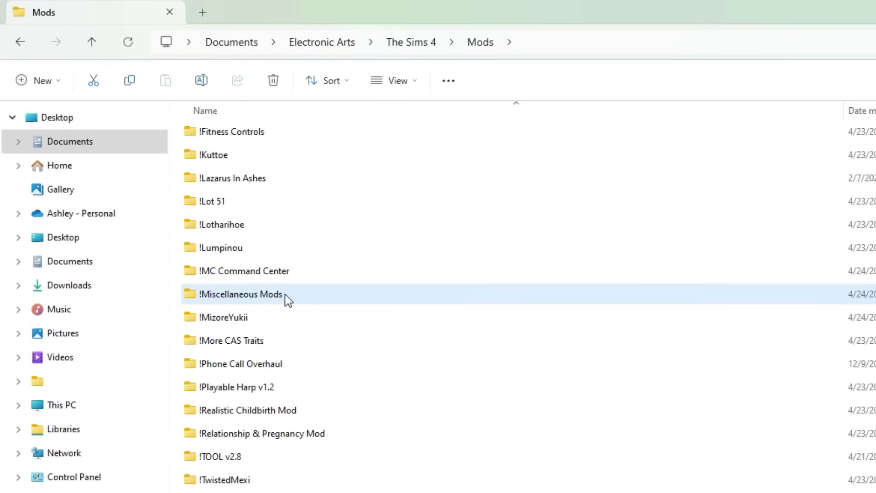
double_click(287, 299)
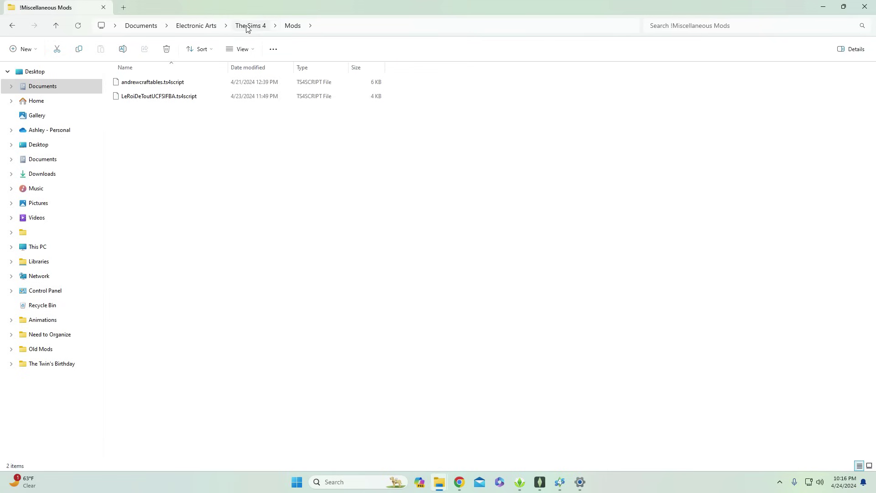
key("alt+Up")
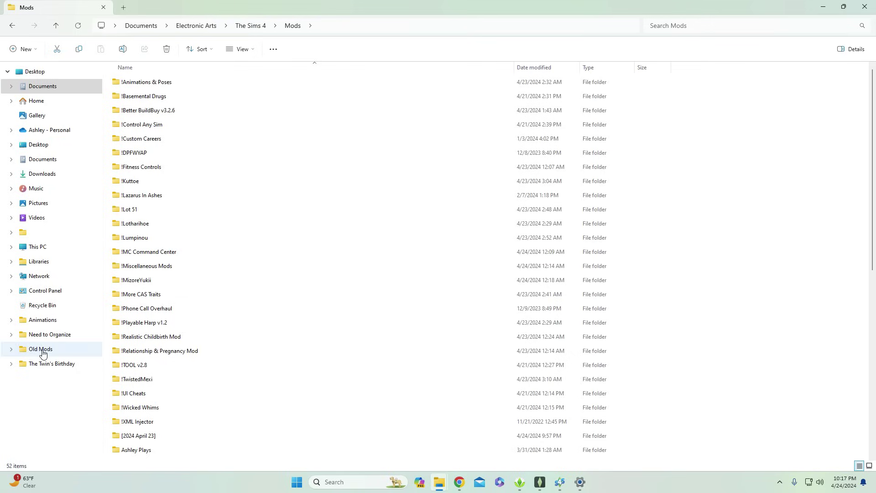
scroll(196, 326, "down", 6)
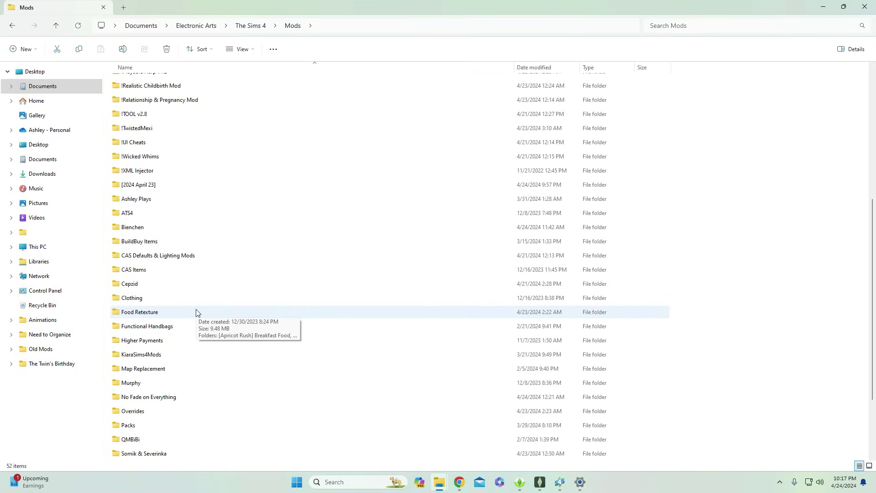
scroll(137, 365, "down", 1)
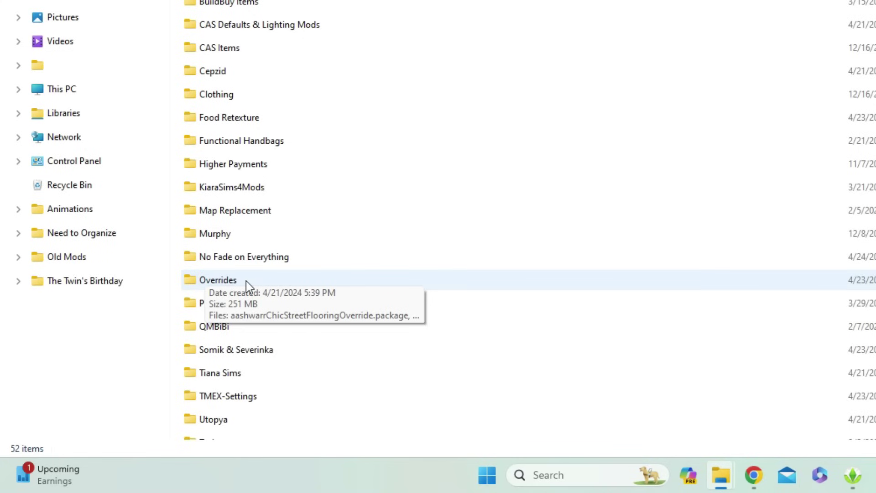
double_click(150, 364)
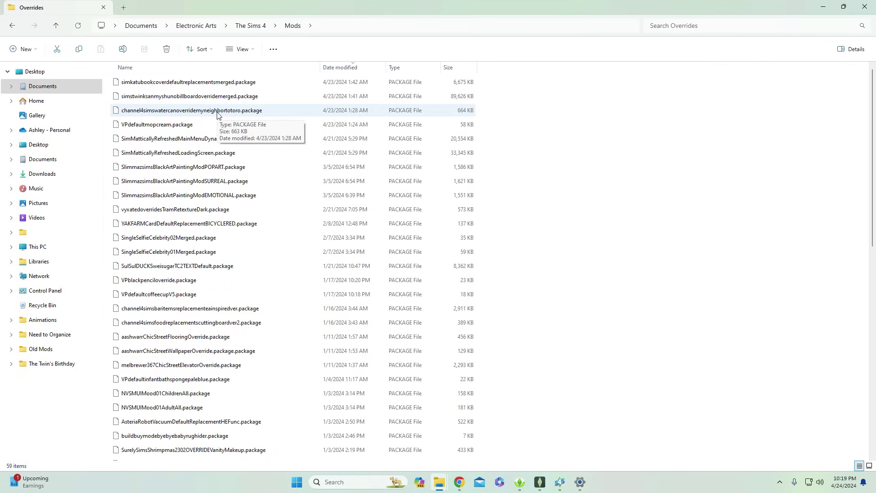
key("alt+Left")
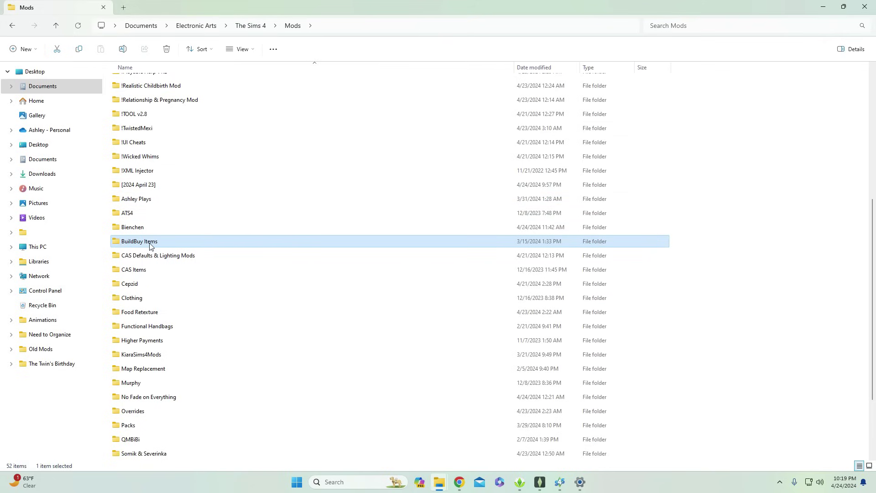
Step: Multi-select the CAS Items, Clothing and Packs folders, then open BuildBuy Items
left_click(134, 270, "ctrl")
left_click(143, 300, "ctrl")
scroll(180, 343, "down", 2)
left_click(134, 342, "ctrl")
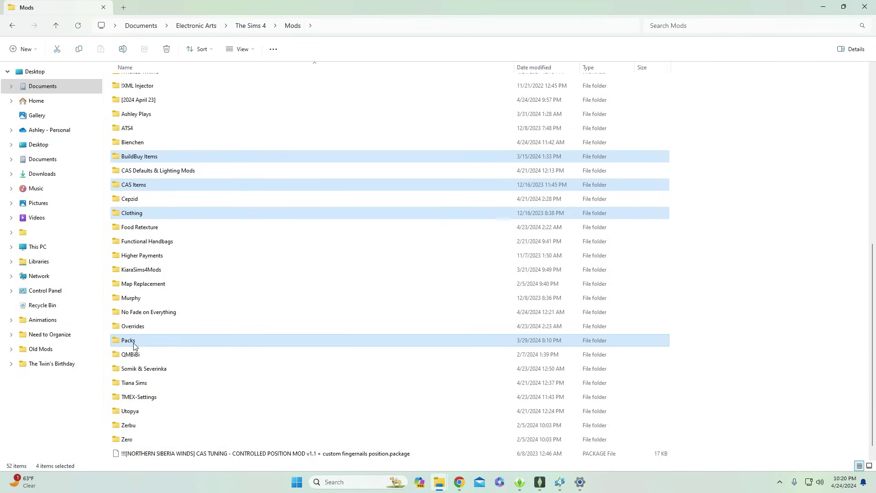
scroll(160, 274, "up", 2)
left_click(168, 239)
double_click(168, 240)
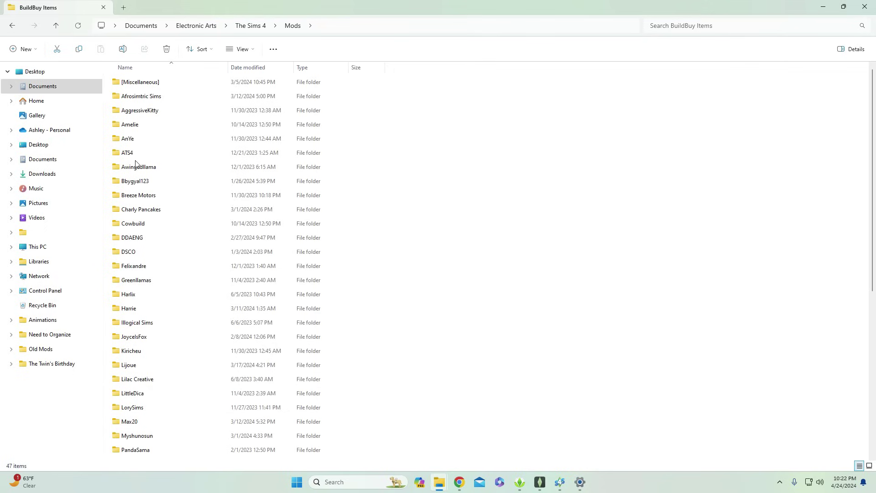
Step: Browse the Harrie creator folder, then go back to the CAS Items folder
double_click(136, 310)
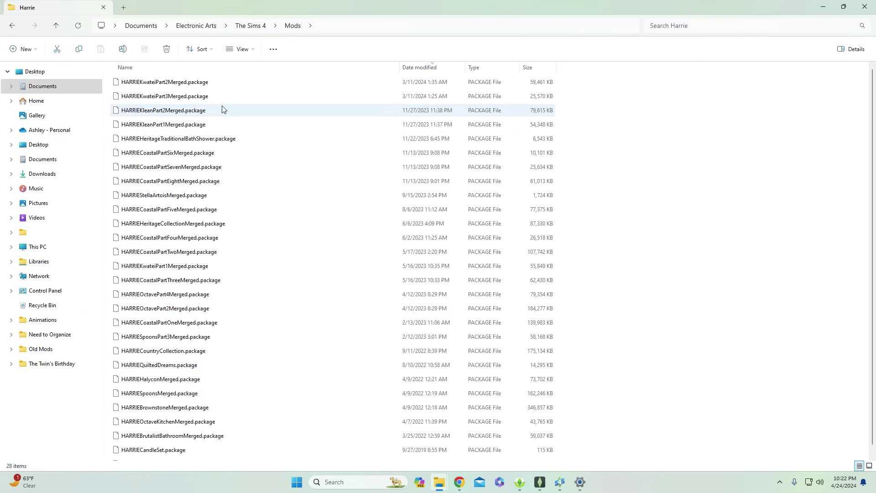
scroll(201, 196, "down", 1)
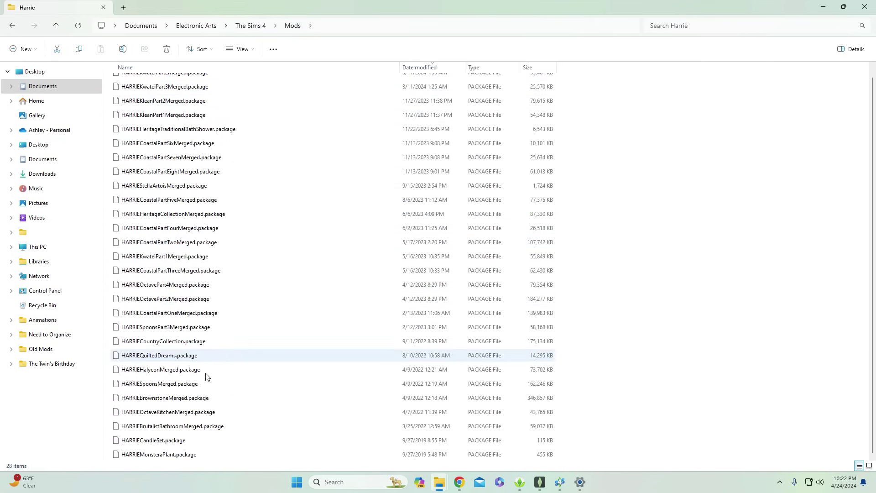
key("alt+Left")
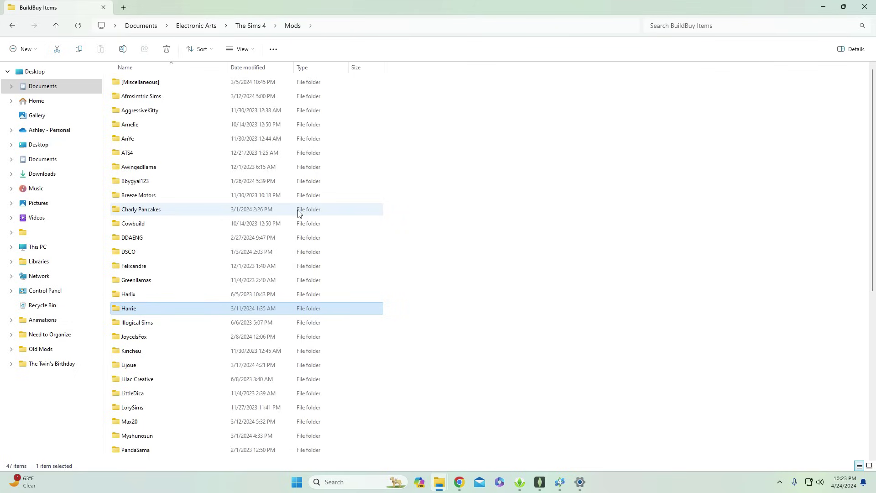
key("alt+Left")
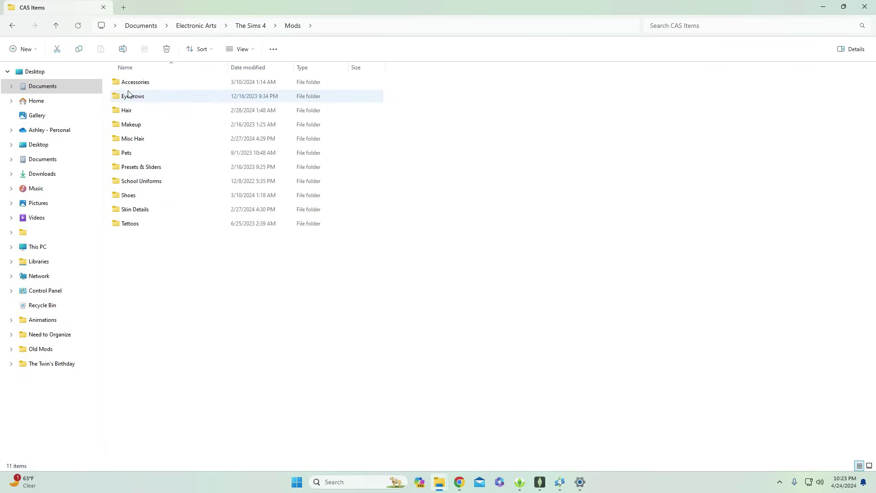
Step: Inspect the Misc Hair folder and return to CAS Items
mouse_move(135, 89)
left_click(139, 142)
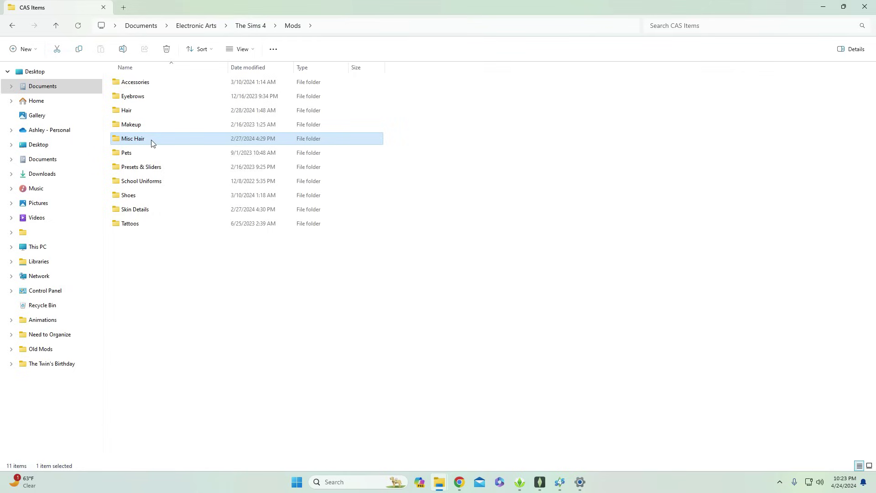
double_click(152, 143)
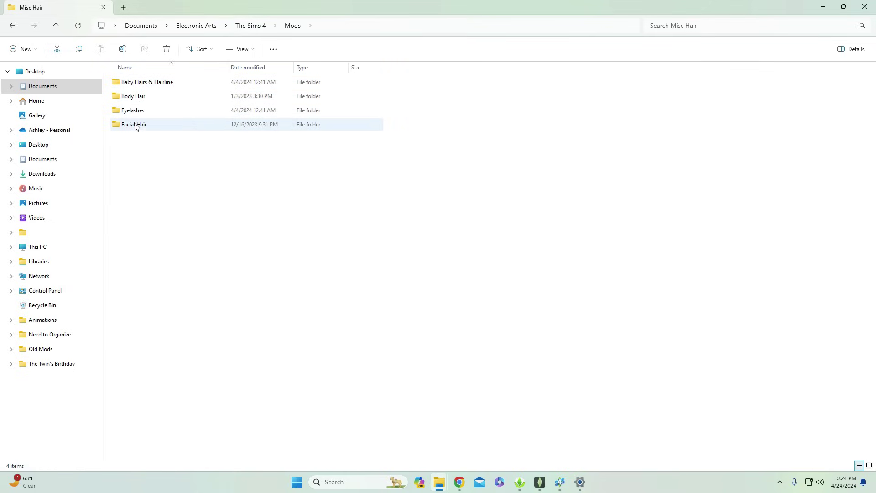
left_click(13, 27)
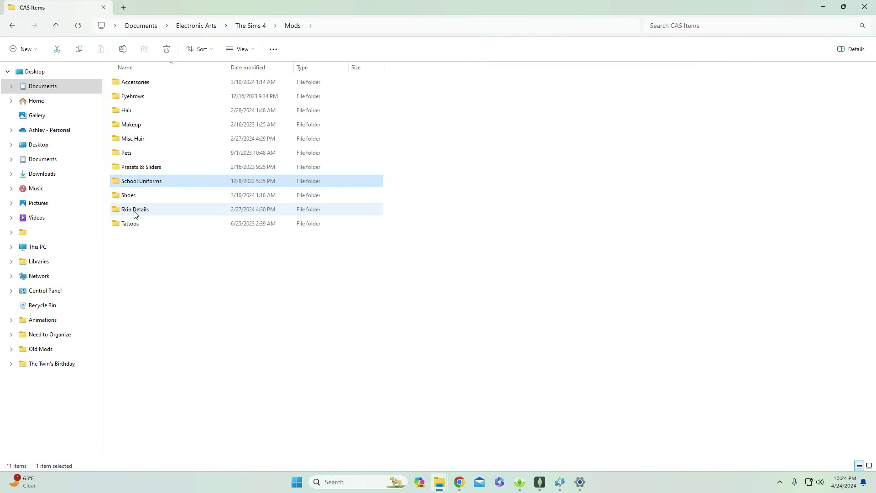
Step: Check Skin Details, selecting Blush, Contour & Highlight, then go up to CAS Items
double_click(136, 210)
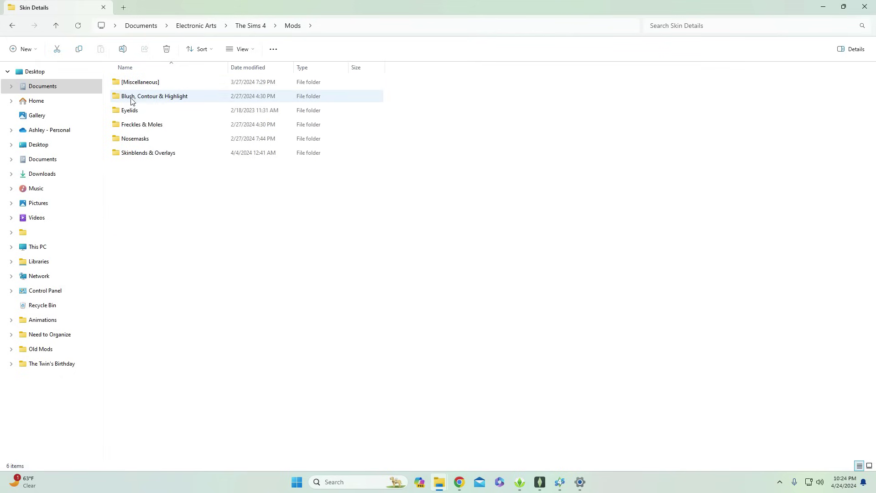
mouse_move(140, 117)
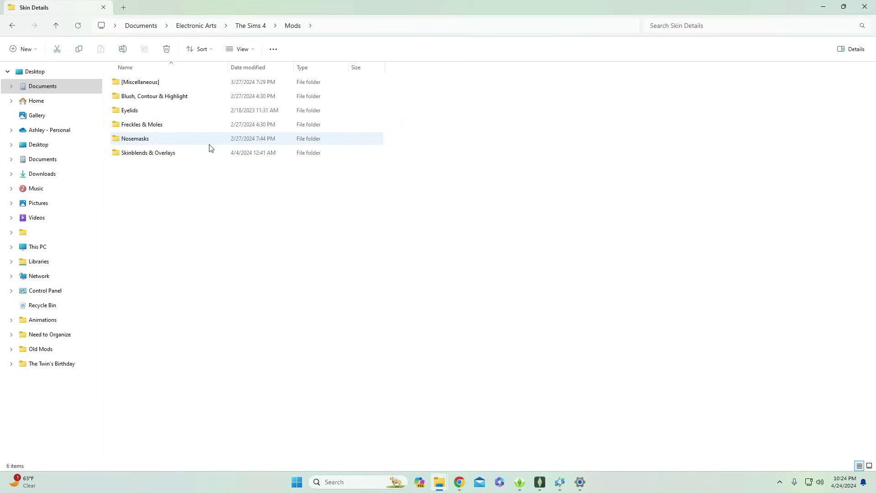
left_click(156, 97)
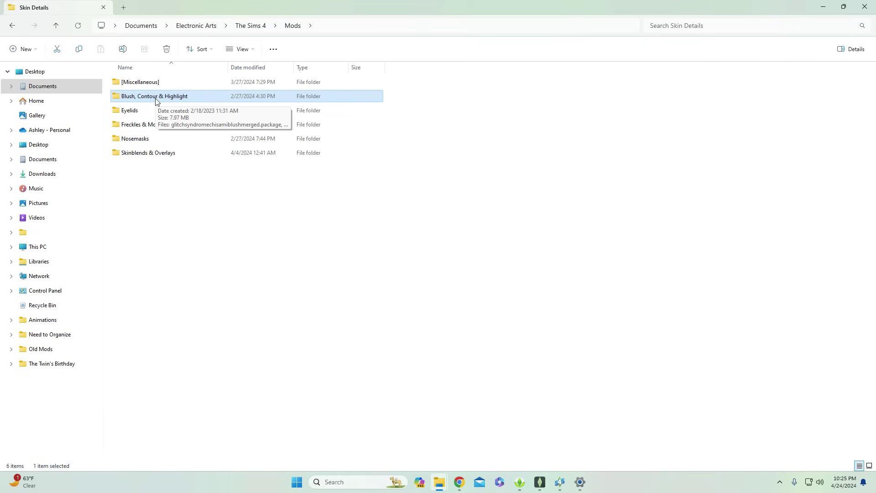
key("alt+Up")
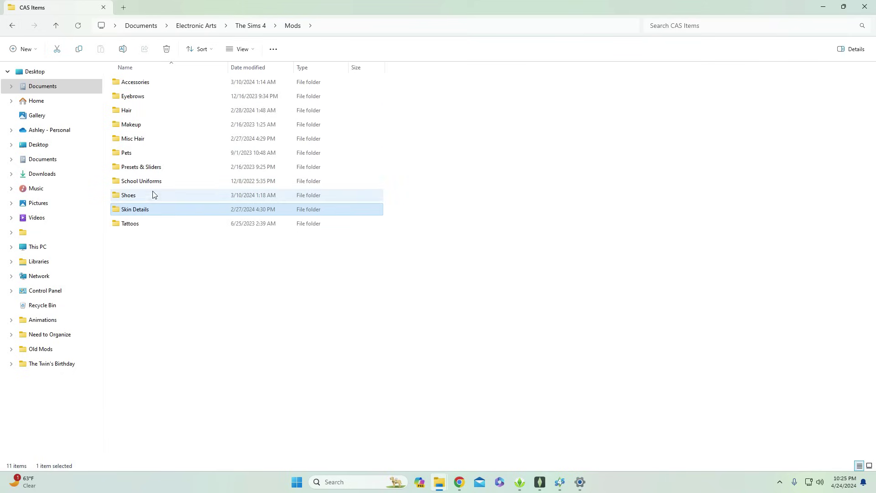
Step: View the Makeup > Eyeliner folder, then go back to the Mods folder
left_click(131, 125)
double_click(131, 126)
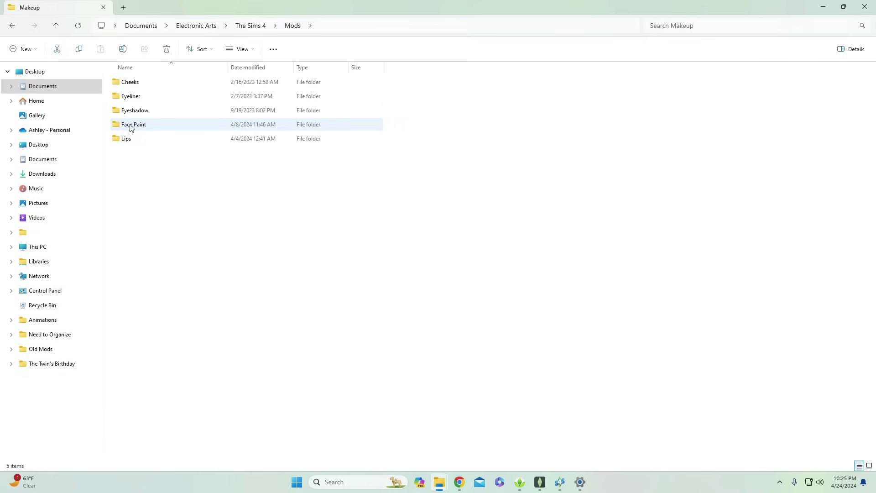
double_click(136, 101)
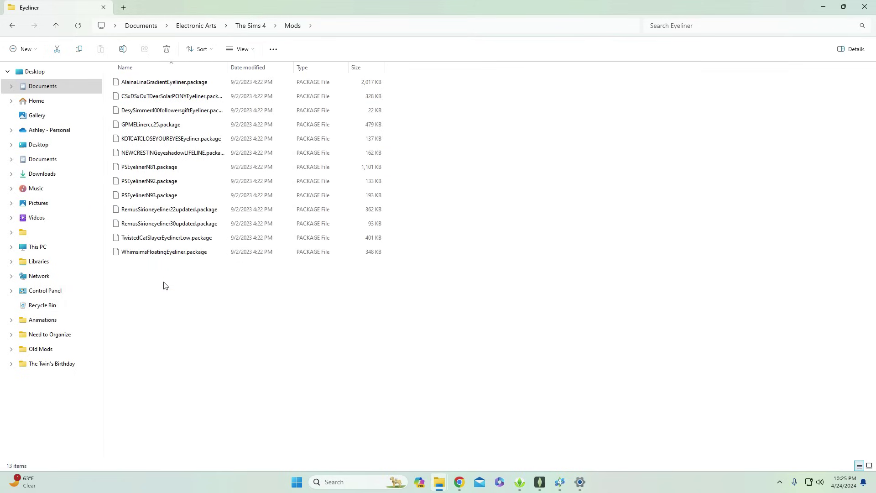
left_click(12, 26)
left_click(12, 26)
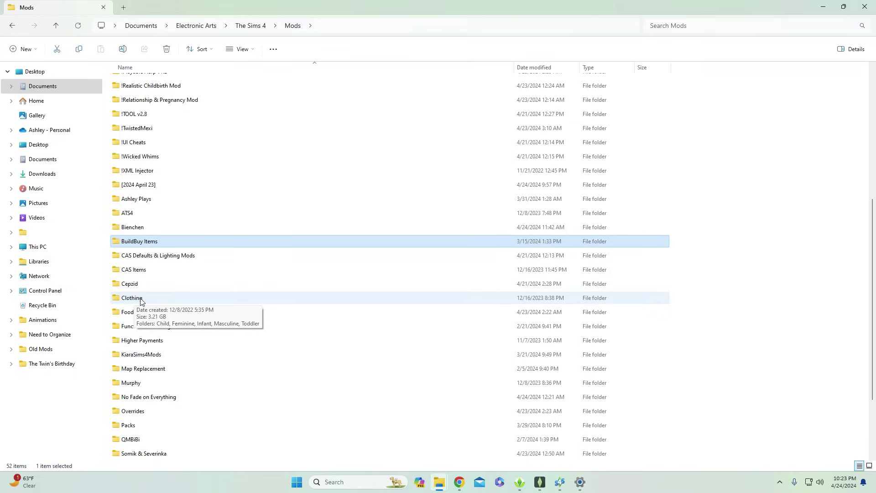
Step: Open Clothing > Feminine and inspect the CandySims4 folder
double_click(132, 298)
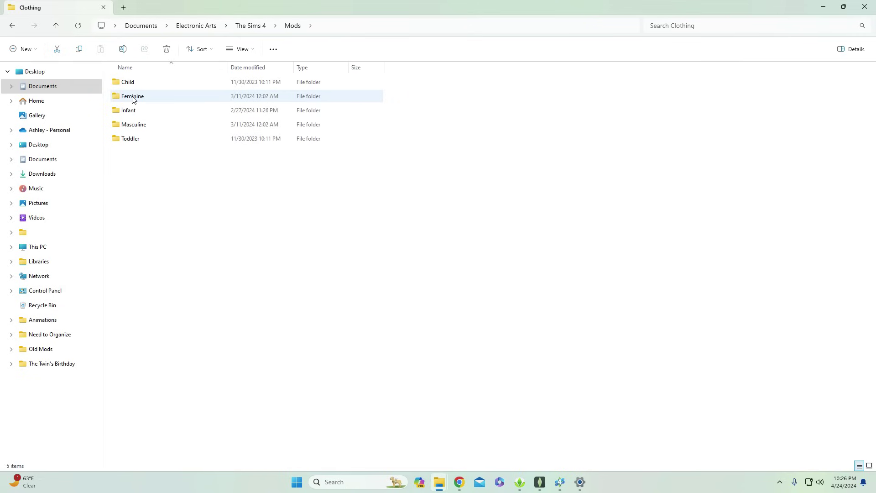
left_click(134, 97)
left_click(139, 124)
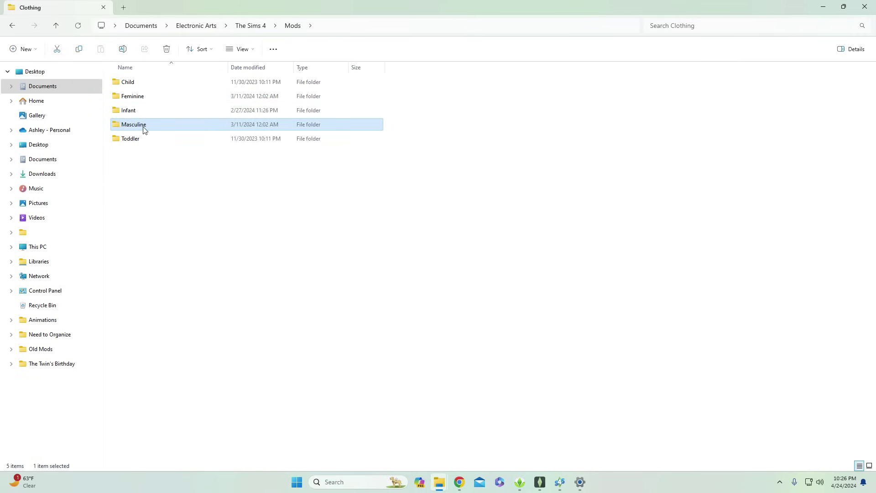
double_click(130, 101)
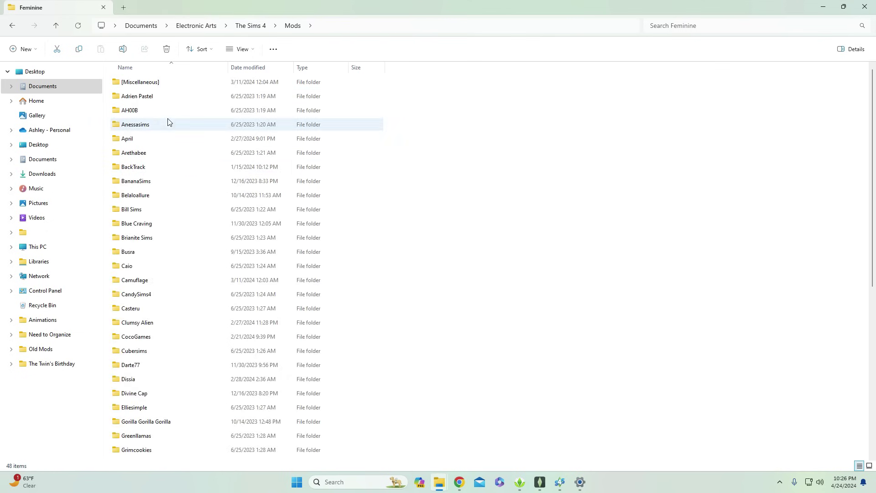
left_click(192, 295)
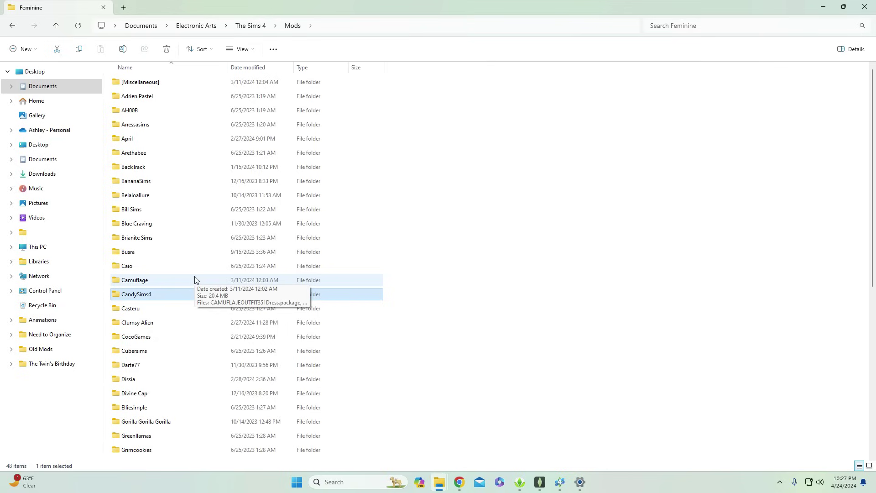
double_click(165, 299)
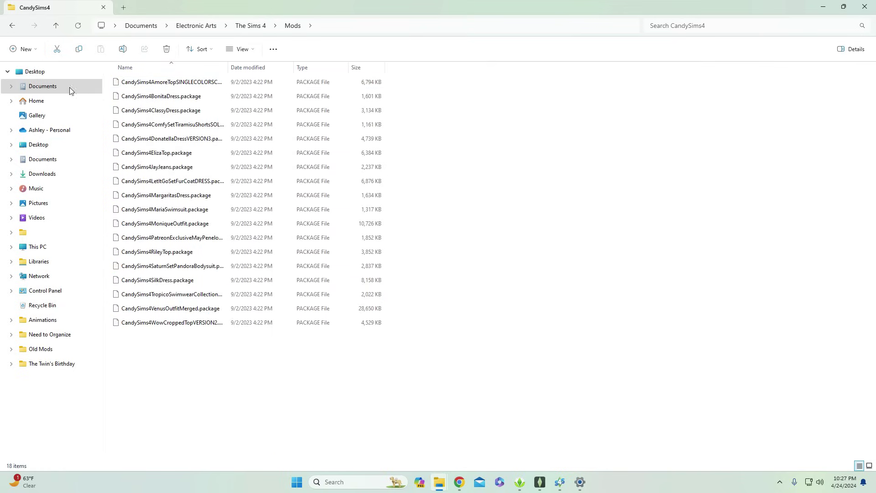
left_click(11, 27)
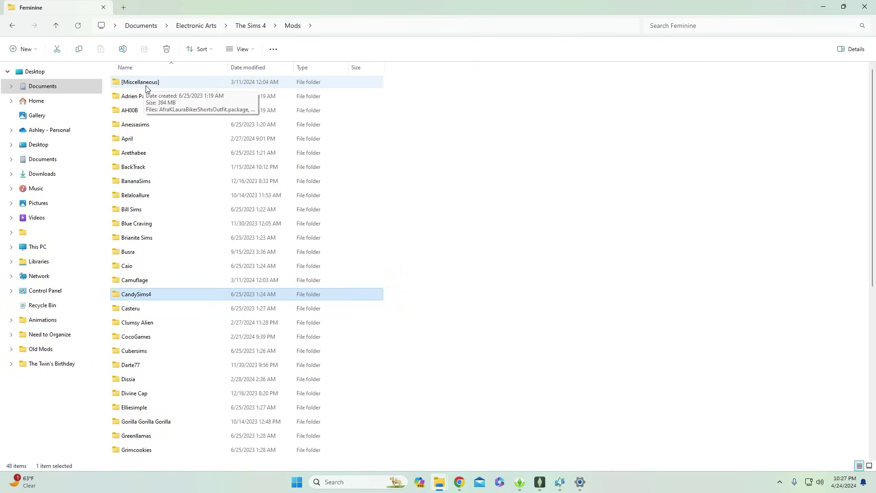
Step: Check the [Miscellaneous] and Masculine folders, then open Packs from Mods
double_click(148, 83)
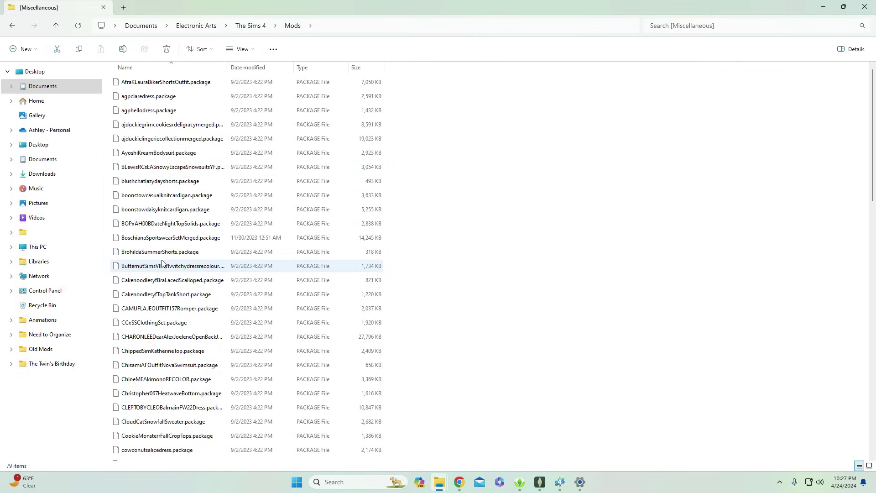
key("alt+Left")
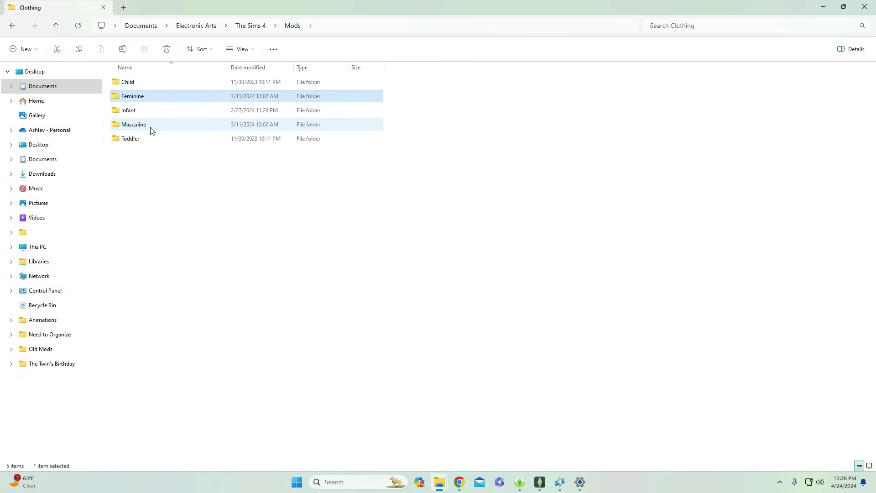
double_click(150, 129)
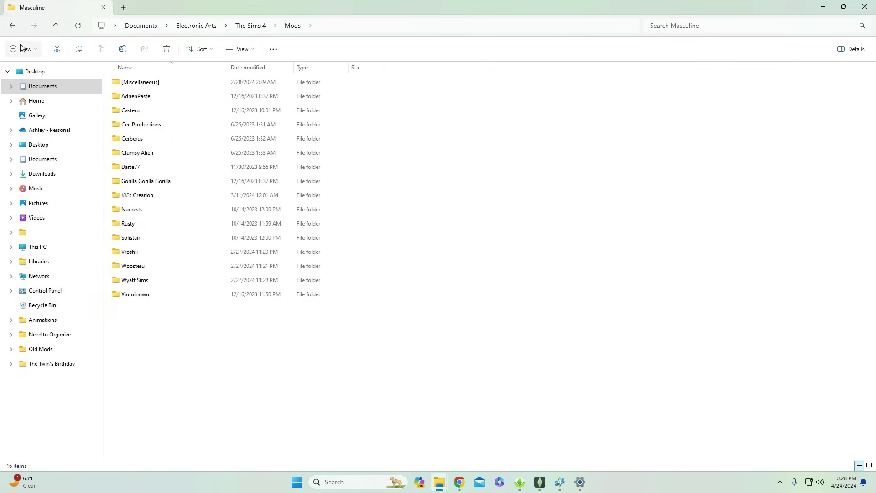
left_click(12, 25)
double_click(139, 372)
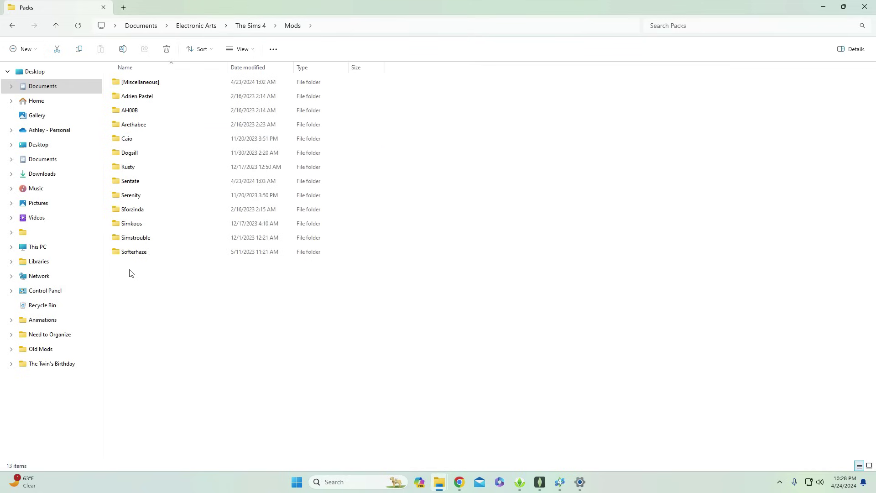
Step: Check the Sentate pack's SentateHommeCollection package and the AH00B folder, then return to Mods
double_click(127, 182)
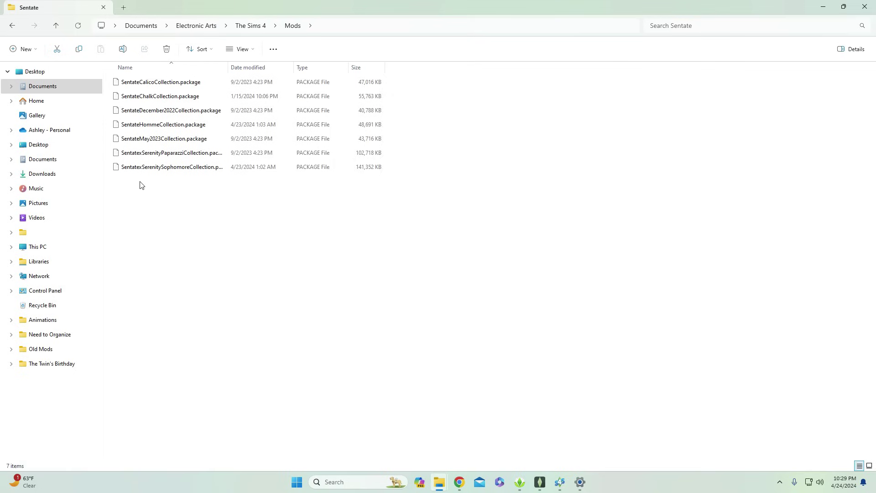
left_click(141, 124)
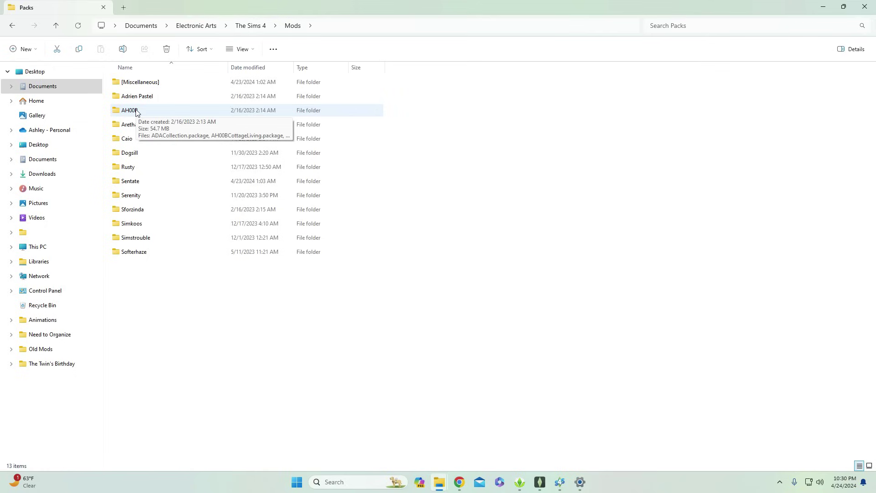
double_click(144, 111)
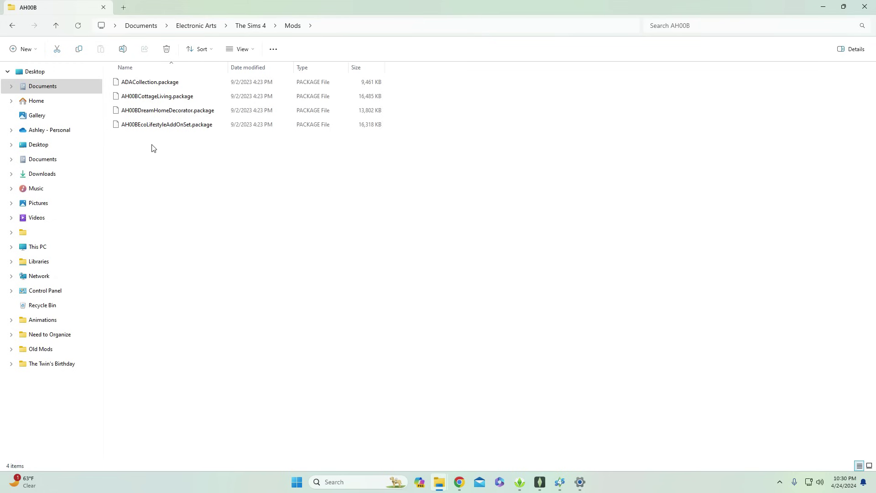
left_click(18, 32)
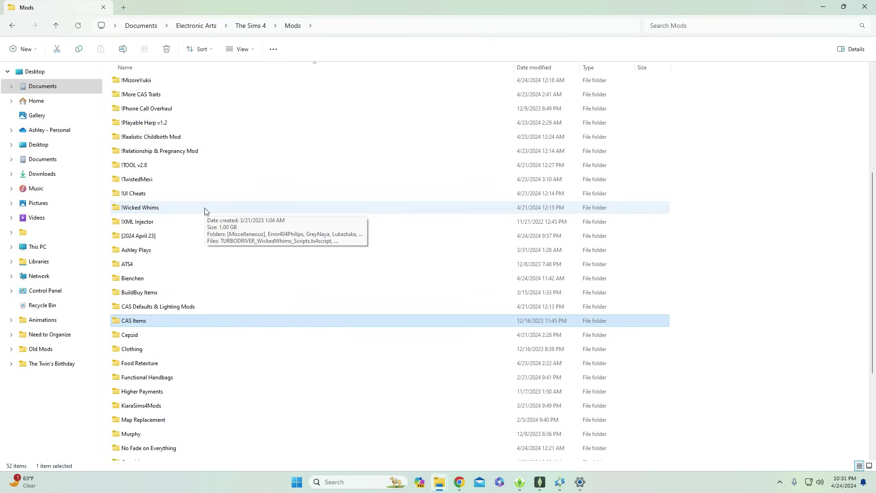
Step: Select and open the [2024 April 23] folder to see its seven category subfolders
left_click(161, 235)
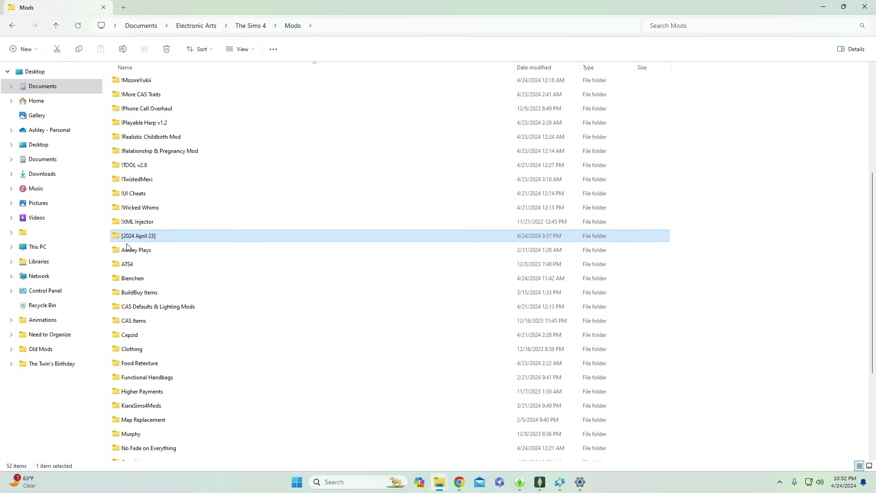
mouse_move(139, 239)
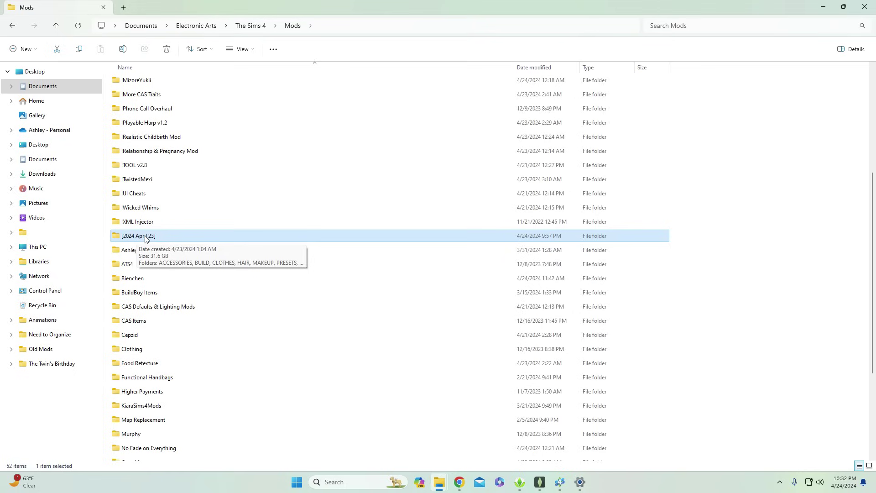
mouse_move(132, 282)
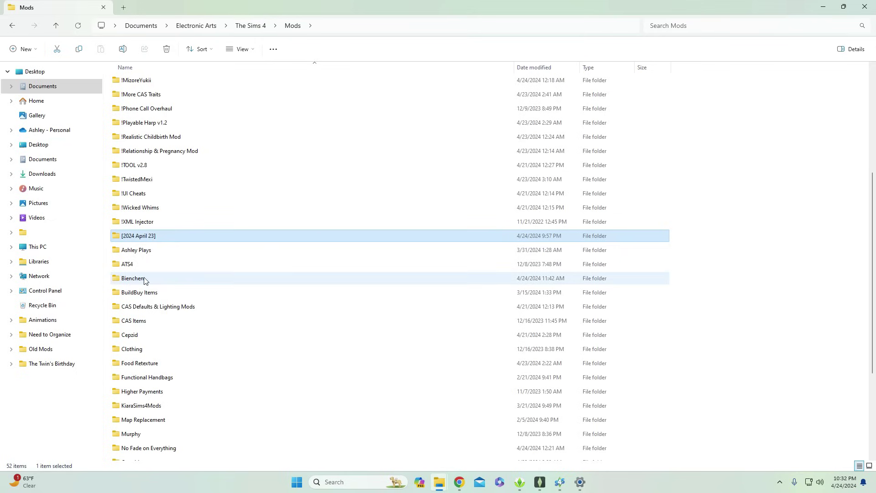
double_click(139, 237)
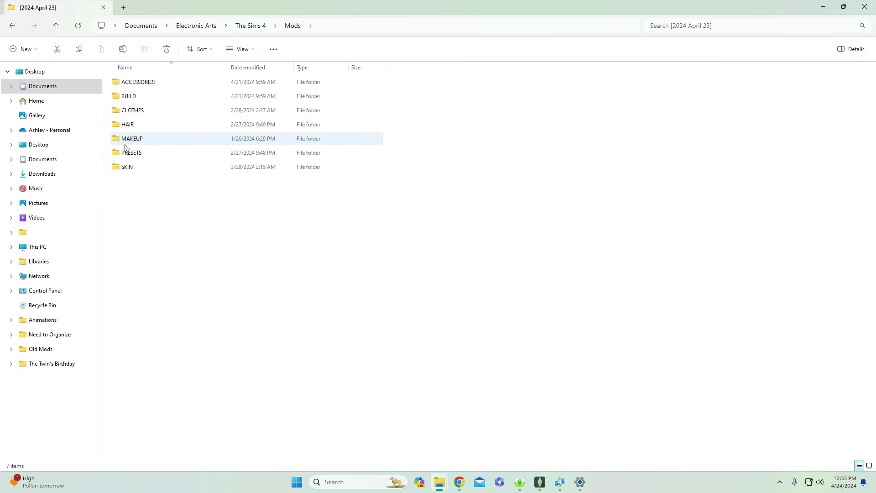
Step: Scroll through the 1,110 items in BUILD, then go back to the Mods folder
double_click(130, 96)
scroll(458, 268, "down", 5)
scroll(459, 268, "down", 6)
left_click_drag(873, 89, 871, 76)
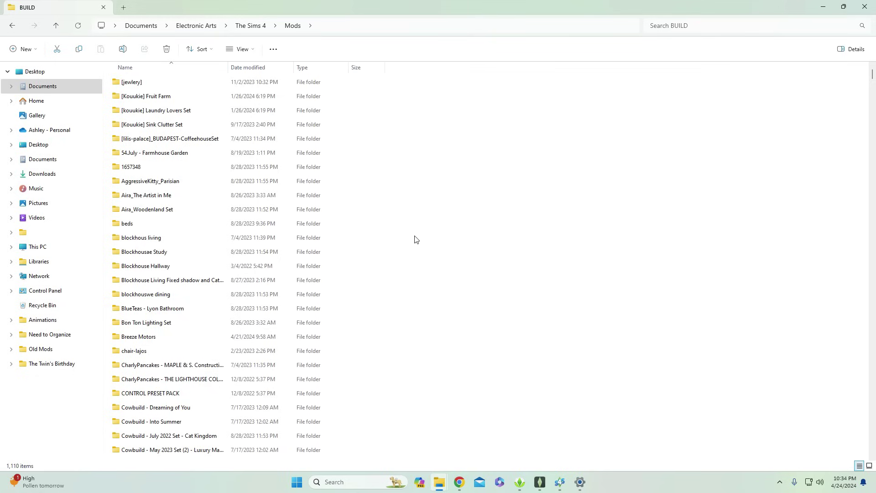
left_click(12, 25)
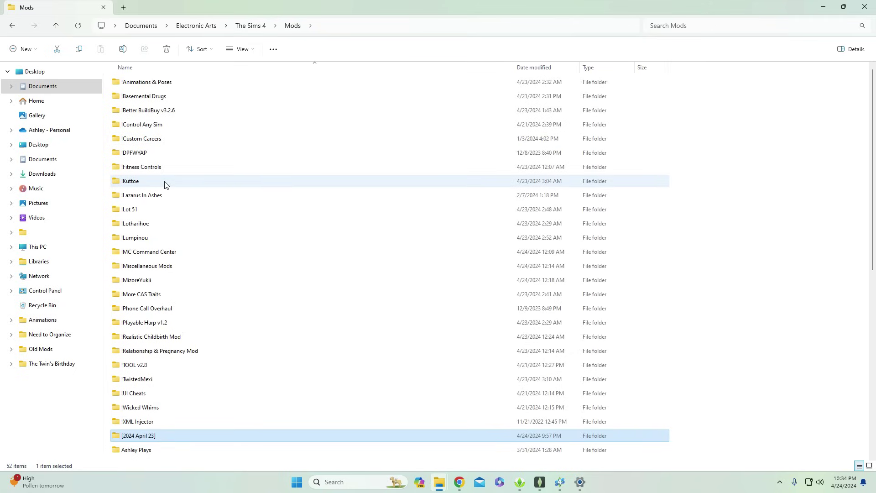
mouse_move(160, 170)
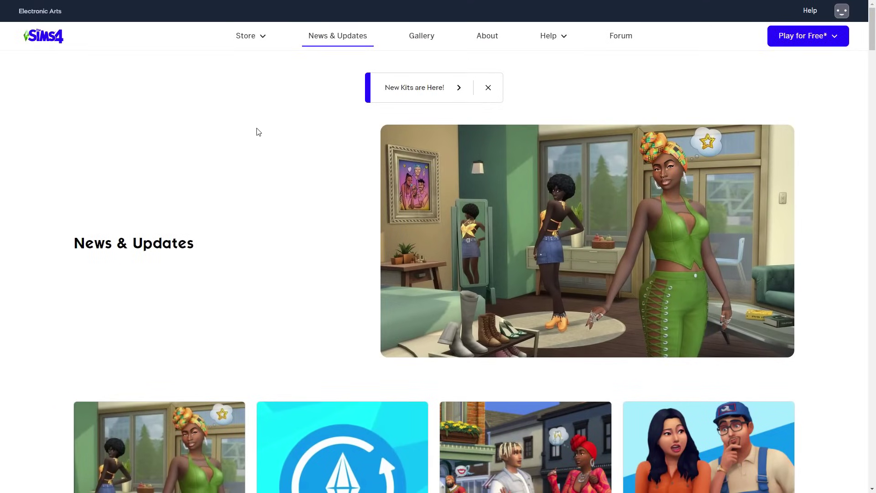
Step: Dismiss the New Kits are Here! banner and open the Update 4/16/2024 patch notes
left_click(487, 87)
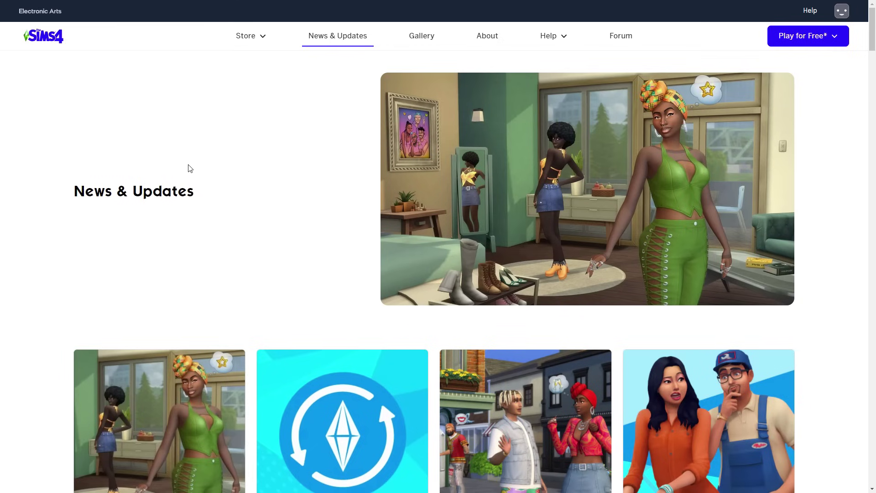
scroll(235, 218, "down", 5)
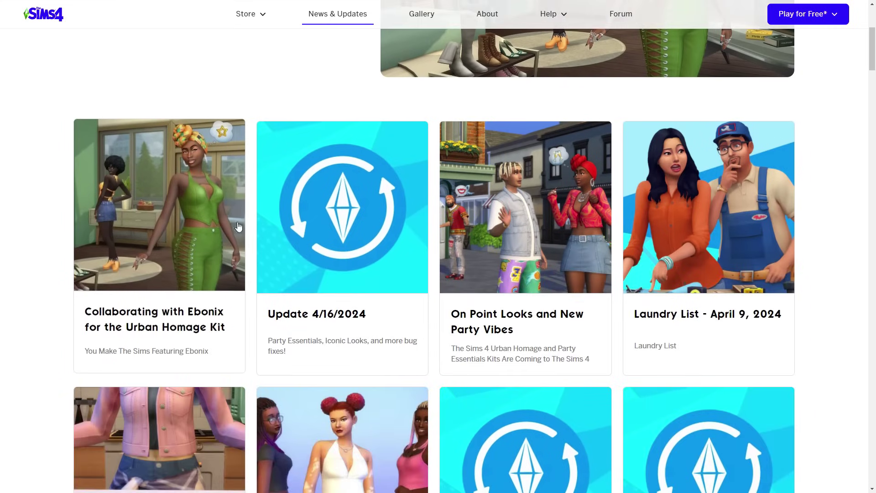
left_click(296, 310)
Step: Scroll through the Update 4/16/2024 article to read its bug fixes
scroll(804, 180, "down", 5)
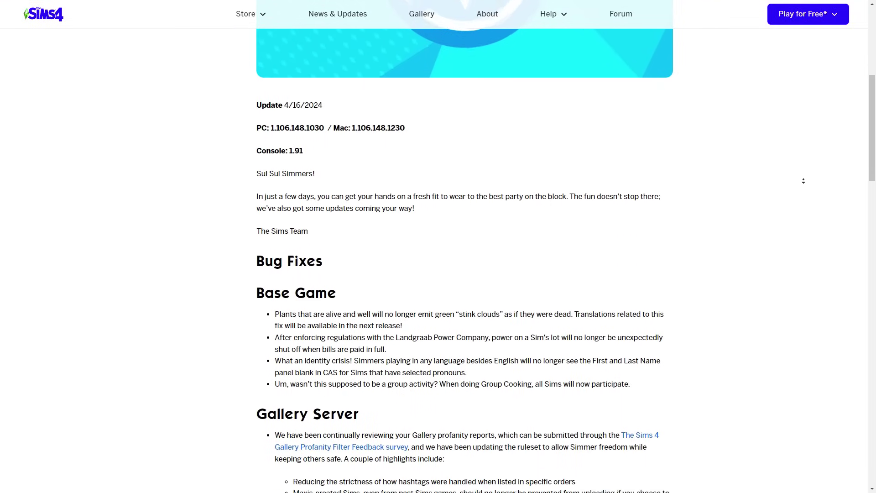
scroll(803, 181, "down", 5)
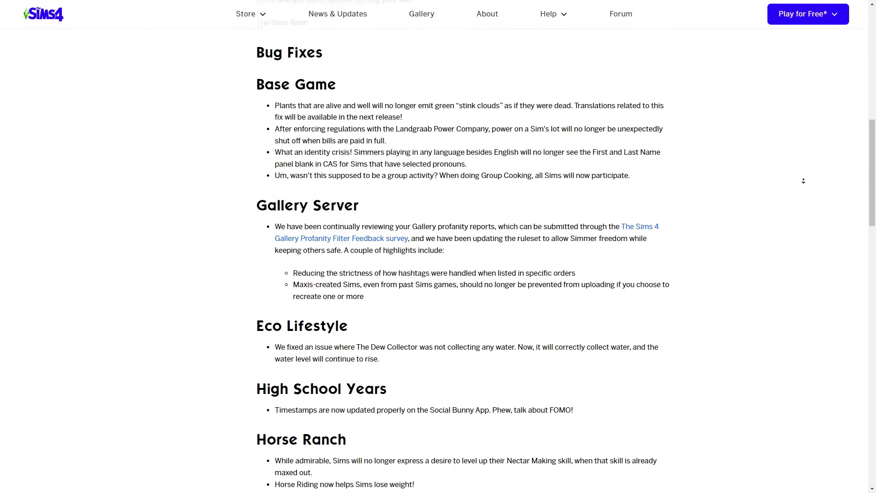
scroll(804, 181, "down", 10)
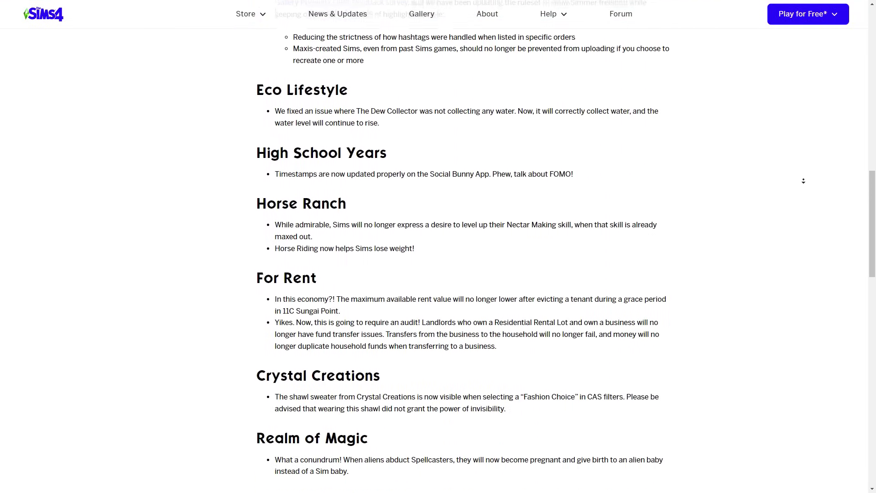
scroll(804, 180, "down", 5)
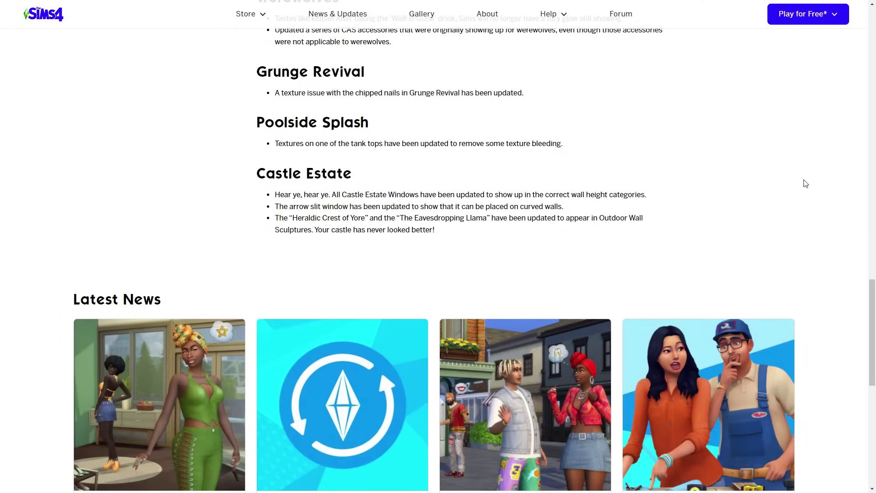
scroll(805, 183, "up", 20)
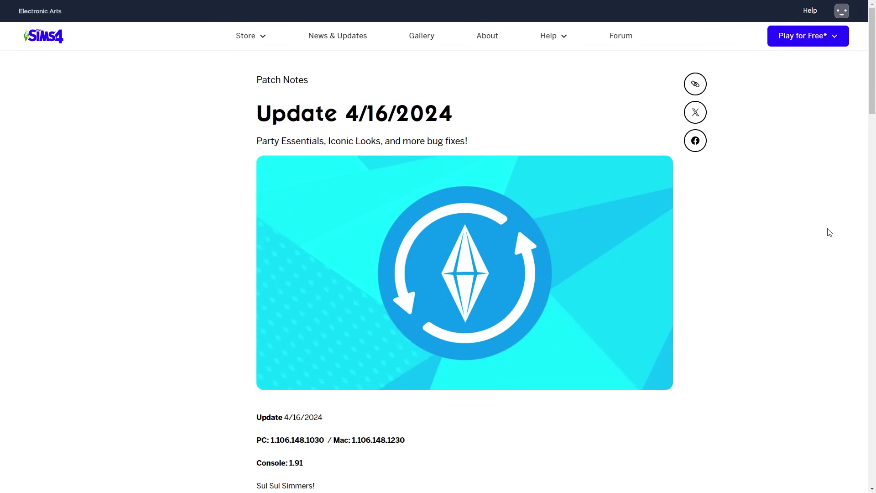
scroll(749, 142, "down", 10)
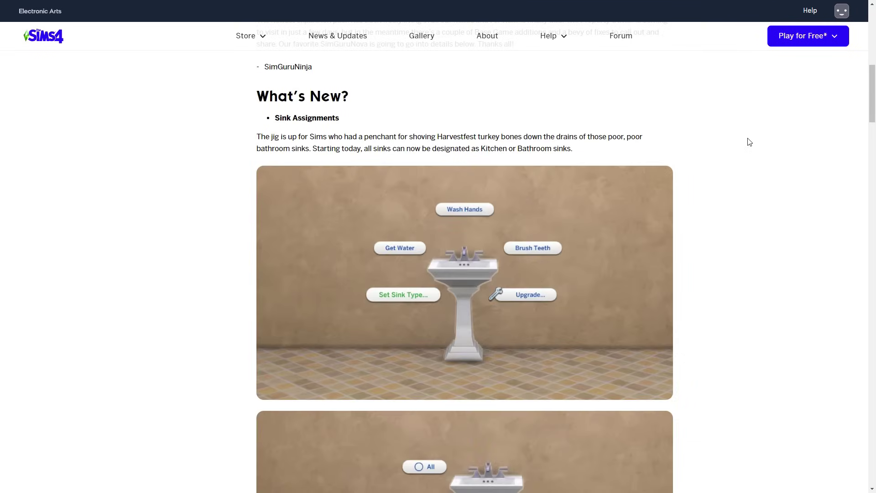
scroll(749, 142, "down", 2)
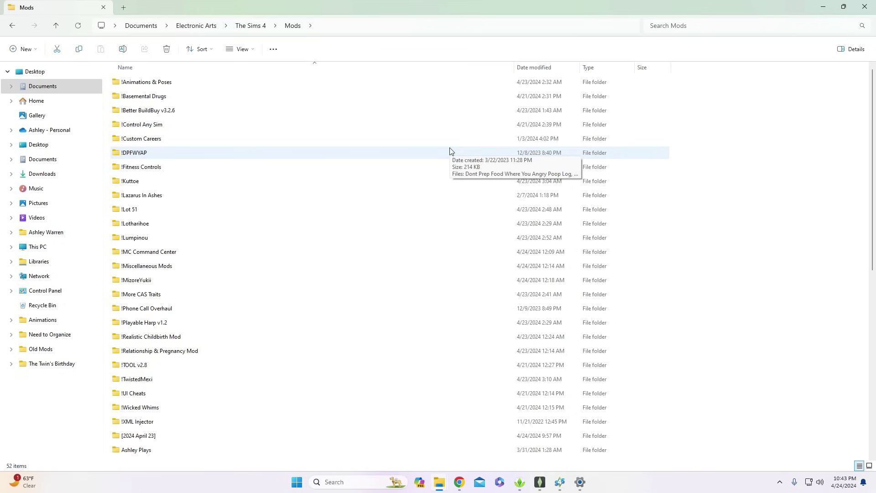
Step: Scroll down the Mods folder list to review the mod folders
scroll(221, 324, "down", 6)
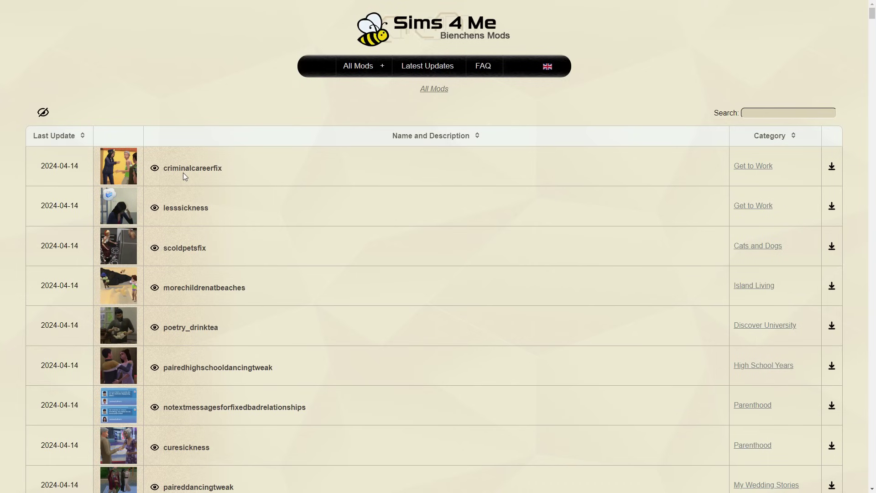
Step: Scroll the All Mods table, checking Last Update dates for mods updated 2024-04-14
scroll(184, 175, "down", 7)
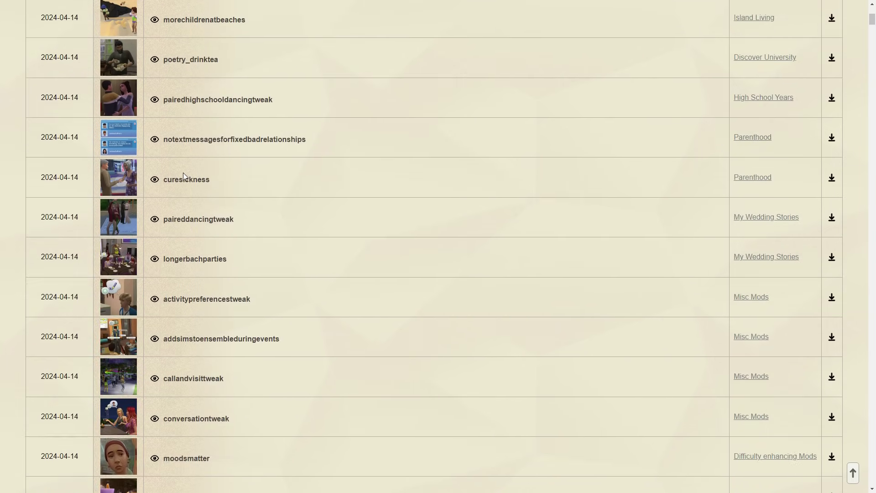
scroll(184, 175, "up", 8)
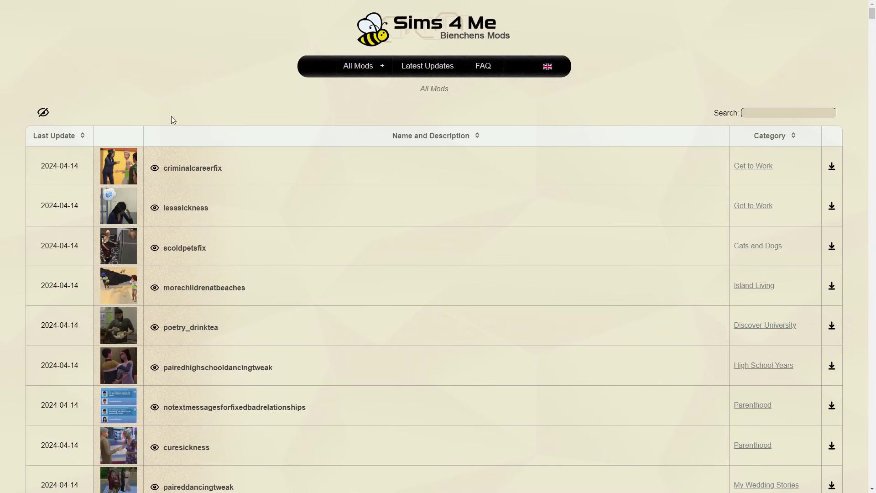
scroll(252, 165, "down", 1)
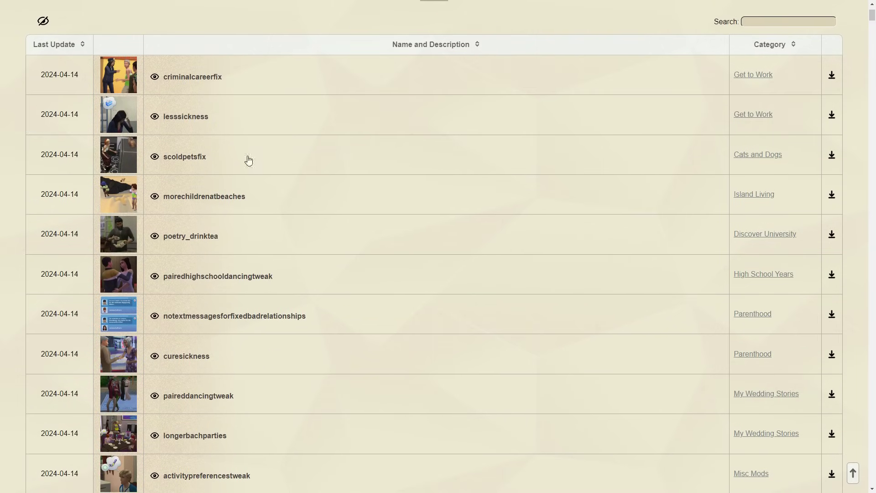
scroll(248, 160, "down", 5)
scroll(255, 196, "down", 13)
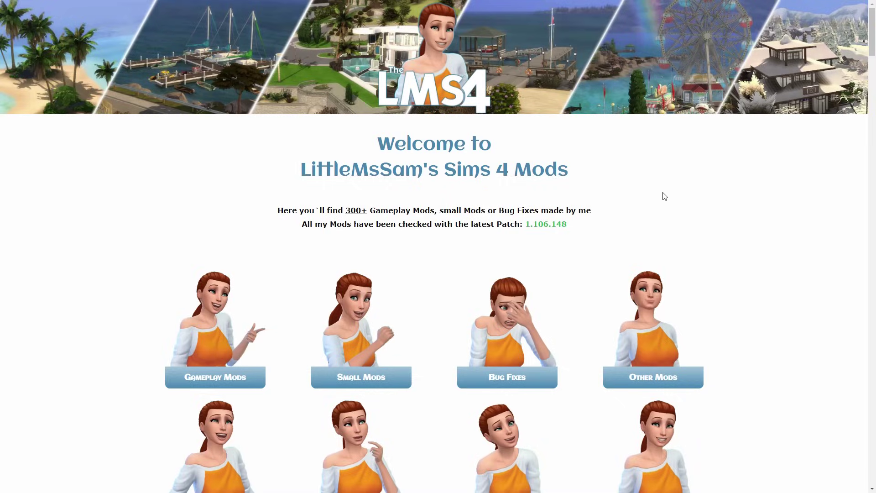
Step: Scroll down LittleMsSam's home page to the Gameplay Mods table listing 165 mods
scroll(449, 228, "down", 6)
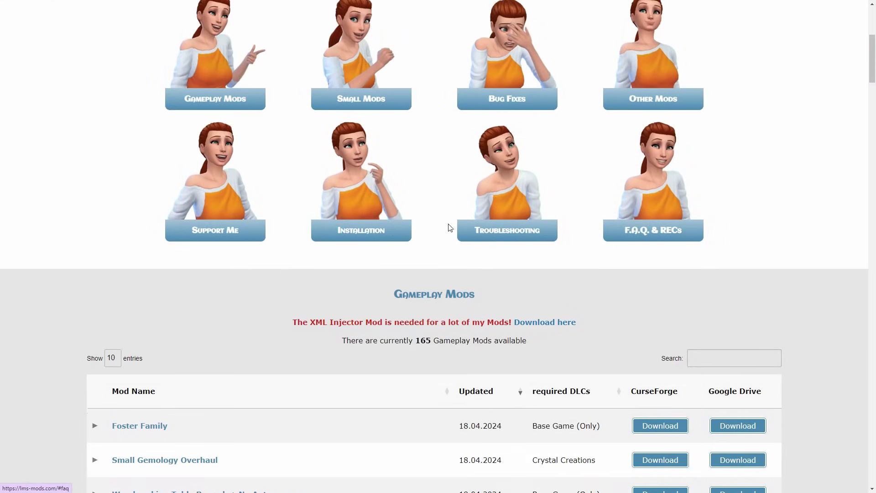
scroll(449, 228, "down", 4)
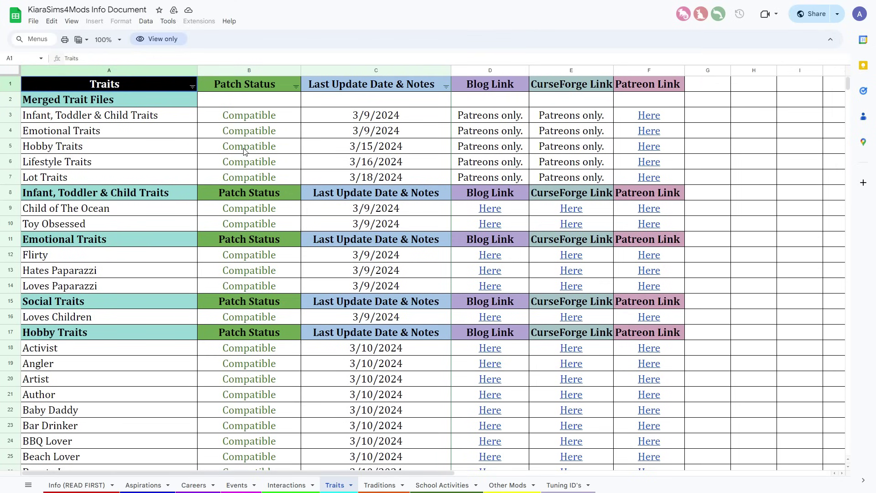
Step: Scroll the Traits tab down to the Lot Traits section, confirming every trait mod is Compatible
mouse_move(567, 24)
scroll(91, 298, "down", 12)
scroll(92, 297, "down", 20)
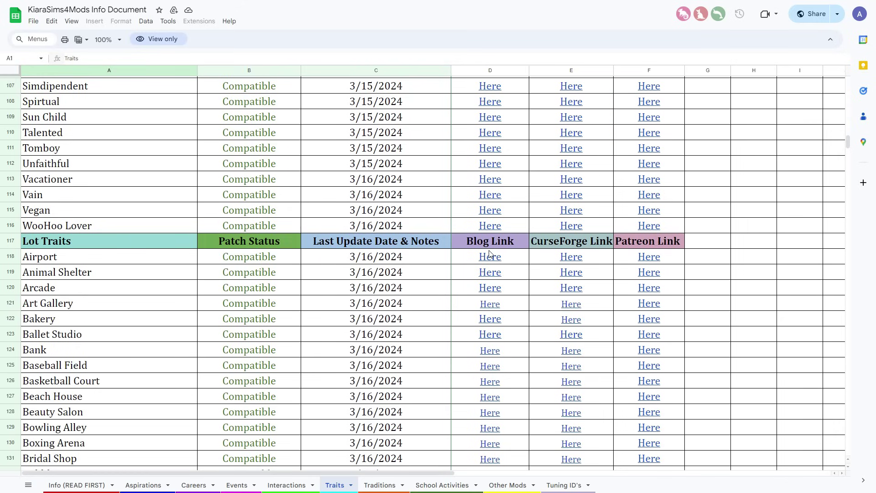
mouse_move(491, 260)
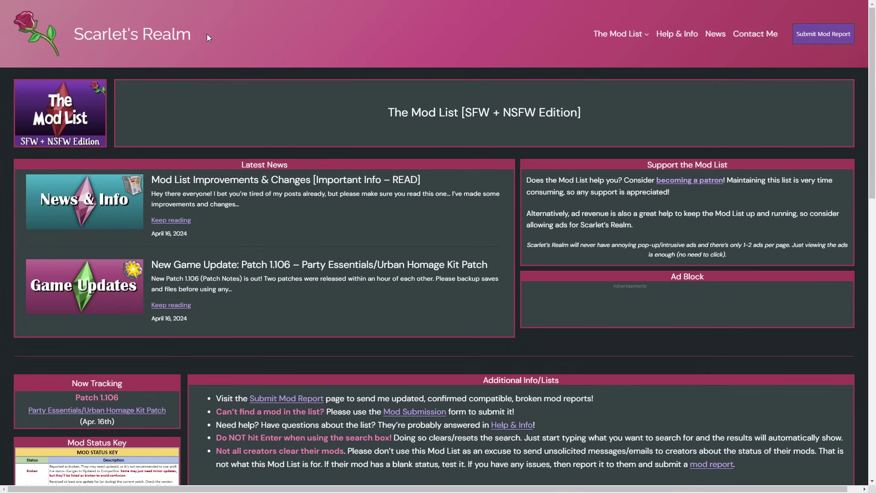
Step: Scroll down the mod table and select the 'Current Page 1 of 288' text
scroll(353, 160, "down", 10)
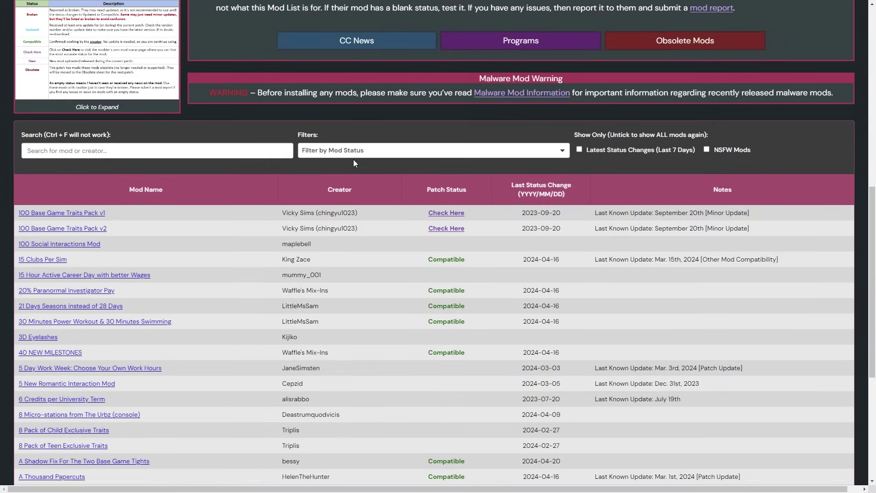
scroll(354, 159, "down", 2)
triple_click(456, 465)
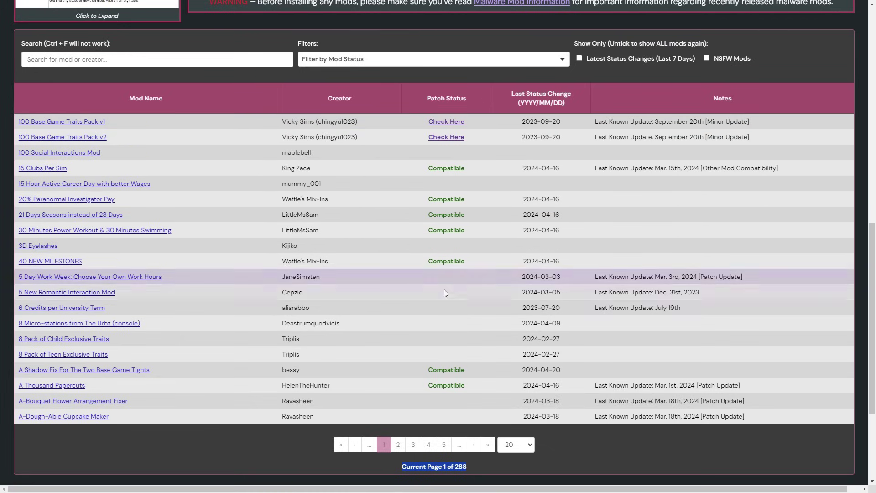
scroll(99, 122, "up", 1)
Step: Search the mod list for 'ask to clean' and select the Ask to Clean and more result
left_click(97, 105)
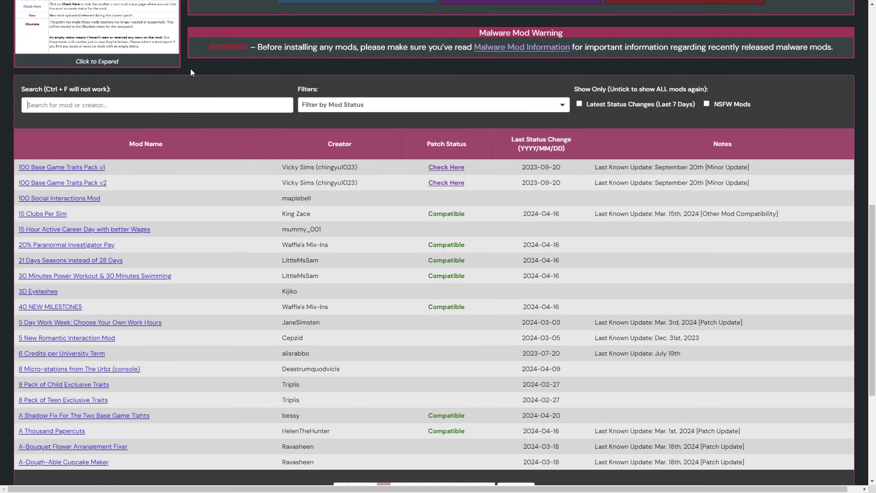
scroll(69, 237, "up", 3)
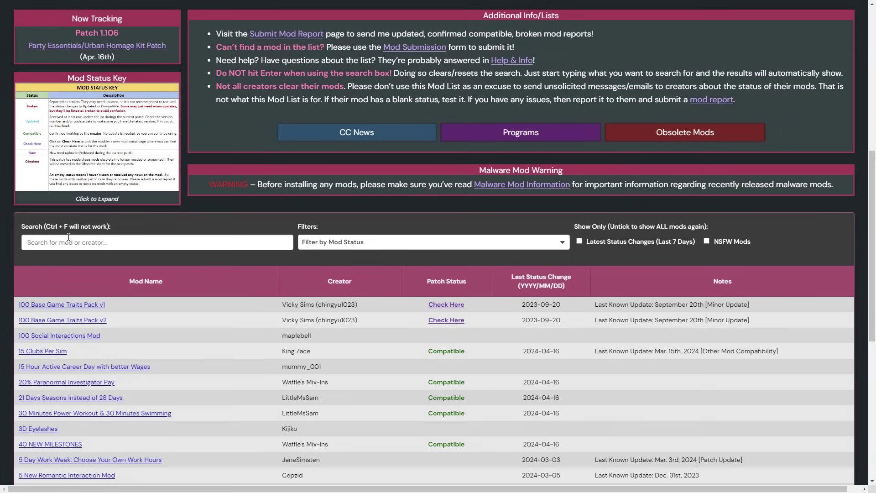
type("ask to clean")
triple_click(97, 320)
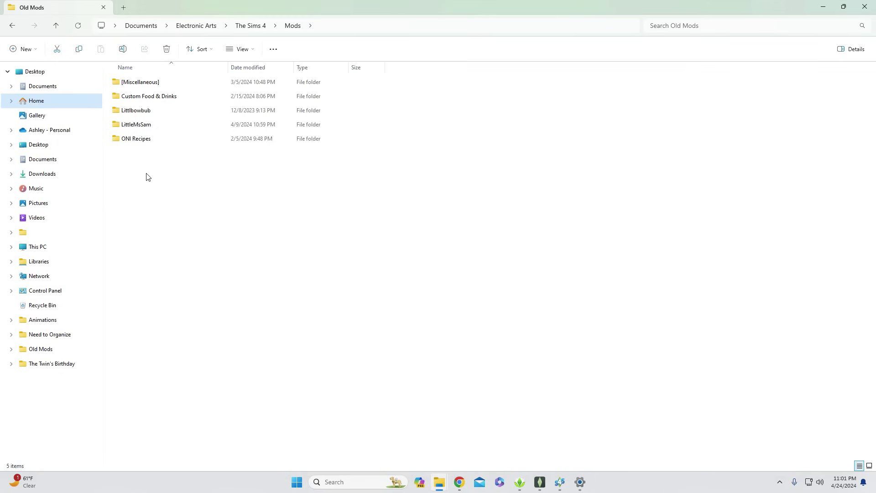
Step: Box-select the Littlbowbub, LittleMsSam and ONI Recipes folders in the file list
left_click_drag(136, 177, 134, 111)
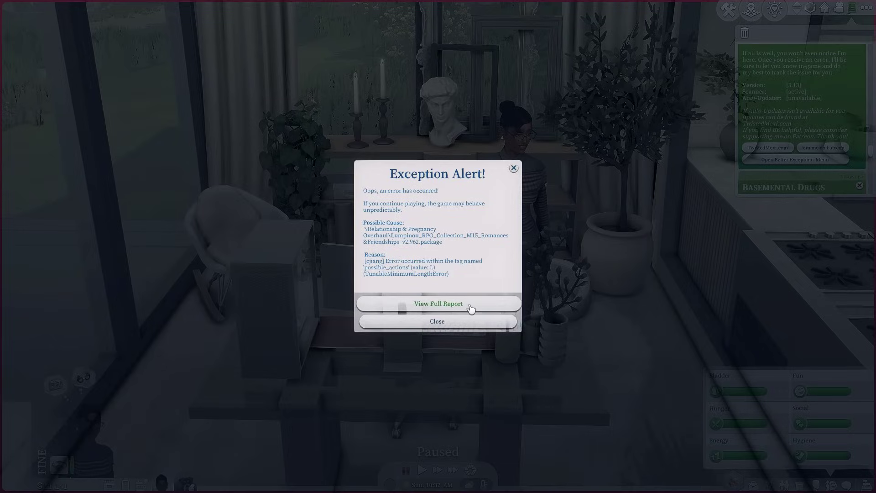
Step: Open the full Better Exceptions report and read through its Broken Mods and Duplicate Mods sections
left_click(470, 306)
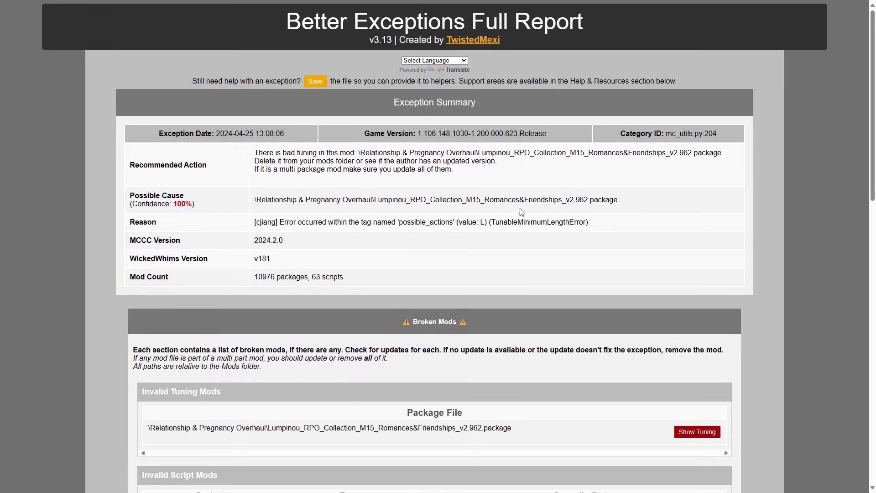
scroll(520, 213, "down", 5)
left_click_drag(149, 206, 667, 210)
scroll(429, 219, "down", 1)
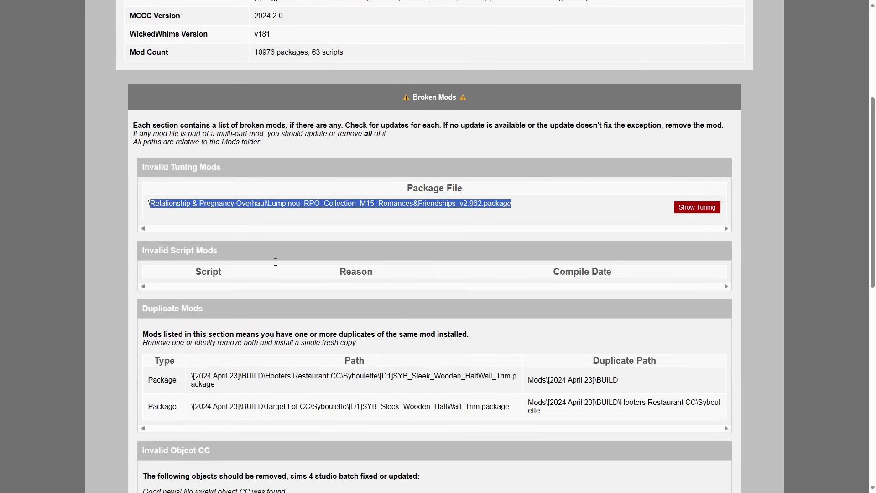
scroll(118, 144, "down", 3)
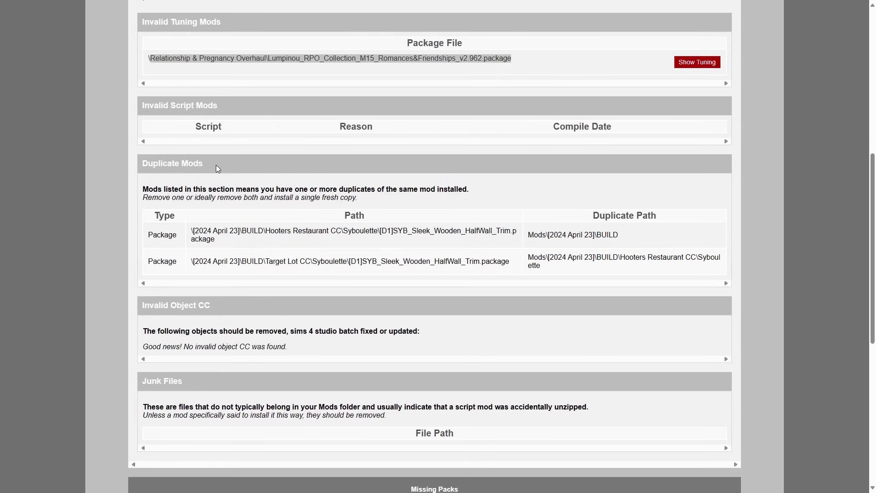
scroll(218, 169, "down", 2)
scroll(245, 176, "up", 3)
scroll(319, 196, "down", 6)
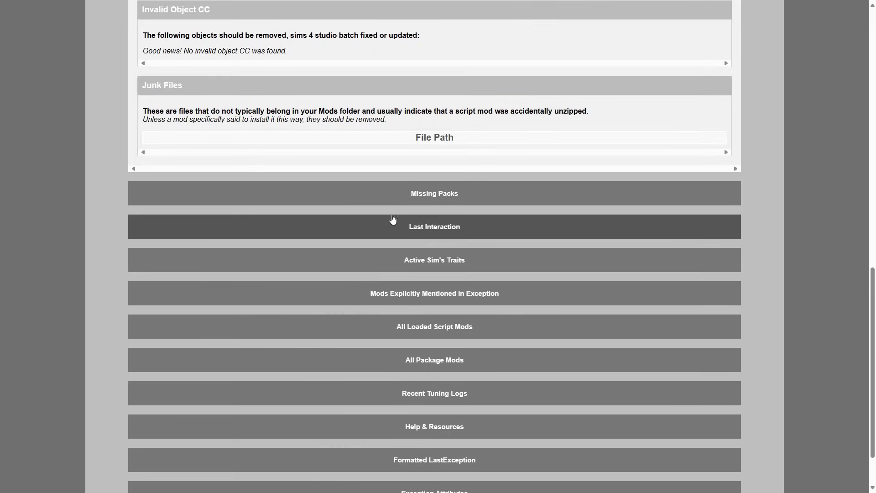
scroll(462, 230, "down", 2)
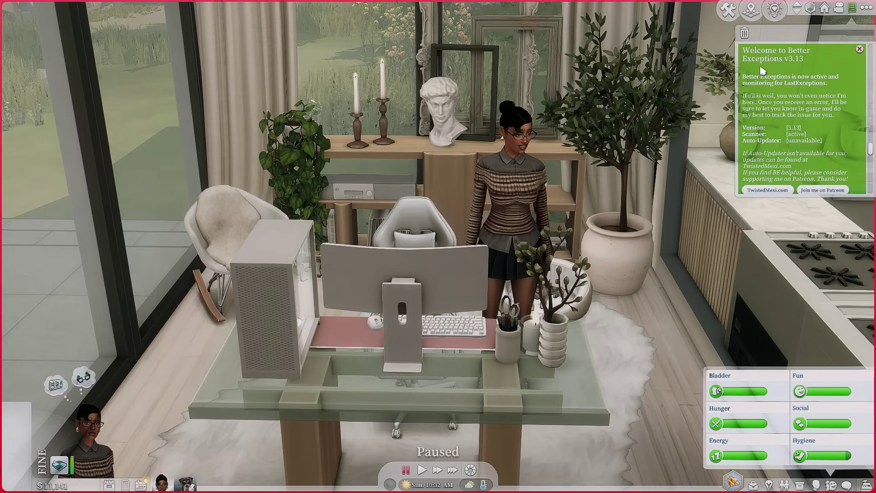
Step: Open the Better Exceptions Menu from the notification and run the Patch Compatibility Scanner
scroll(768, 113, "down", 2)
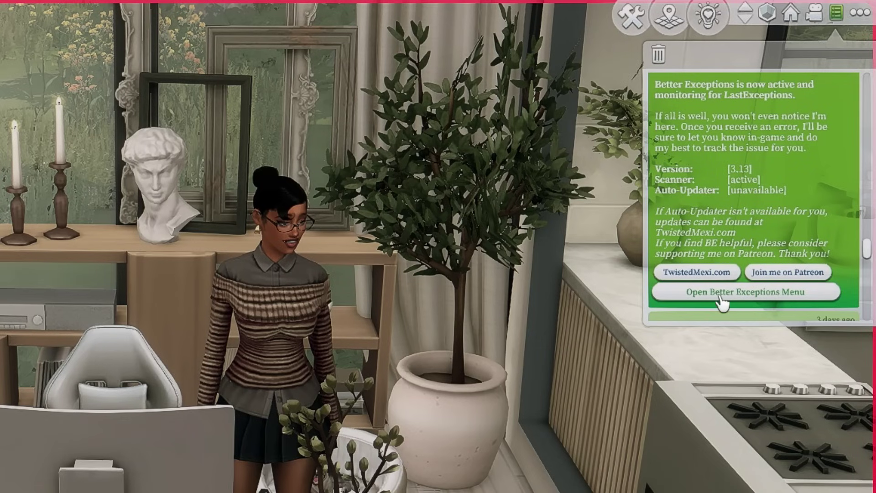
left_click(761, 295)
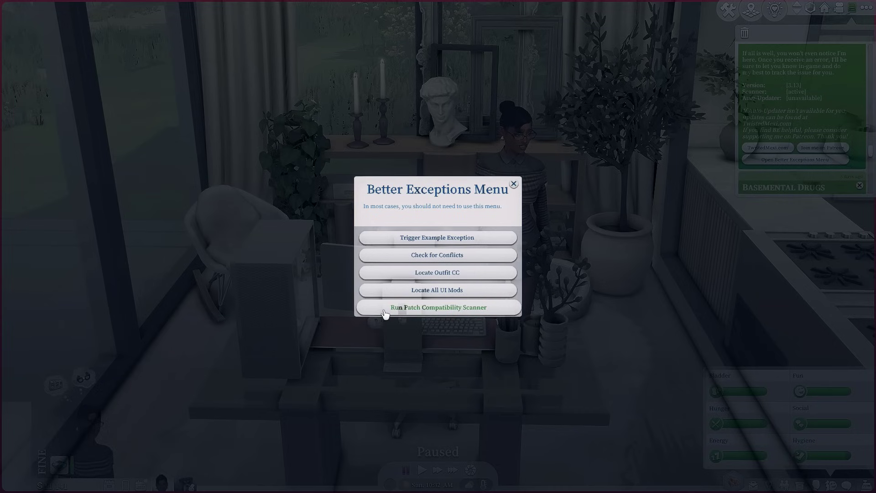
left_click(485, 308)
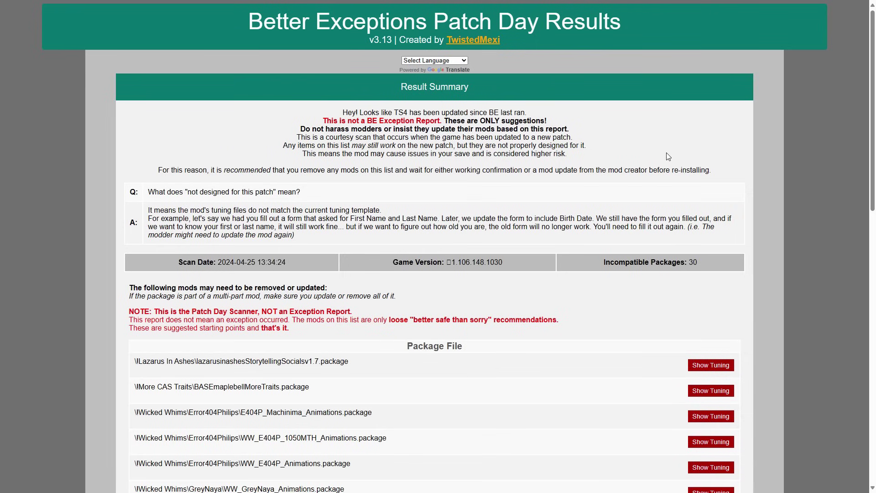
left_click_drag(327, 121, 439, 120)
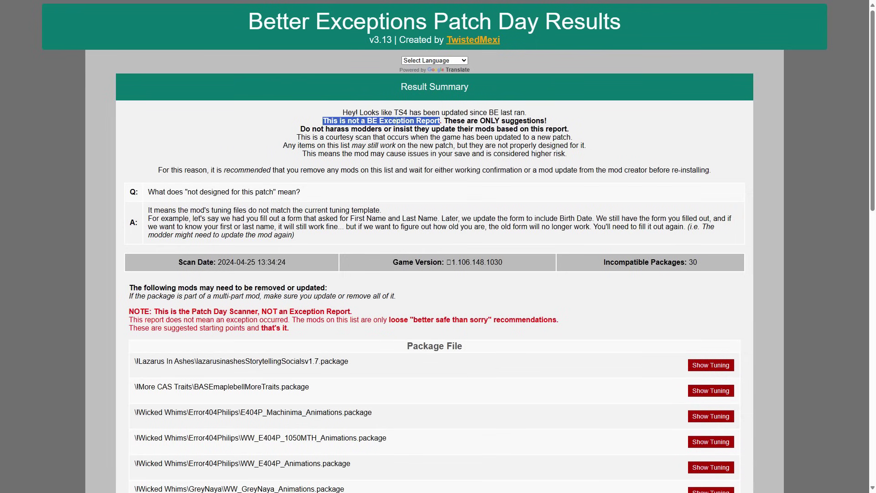
left_click(305, 119)
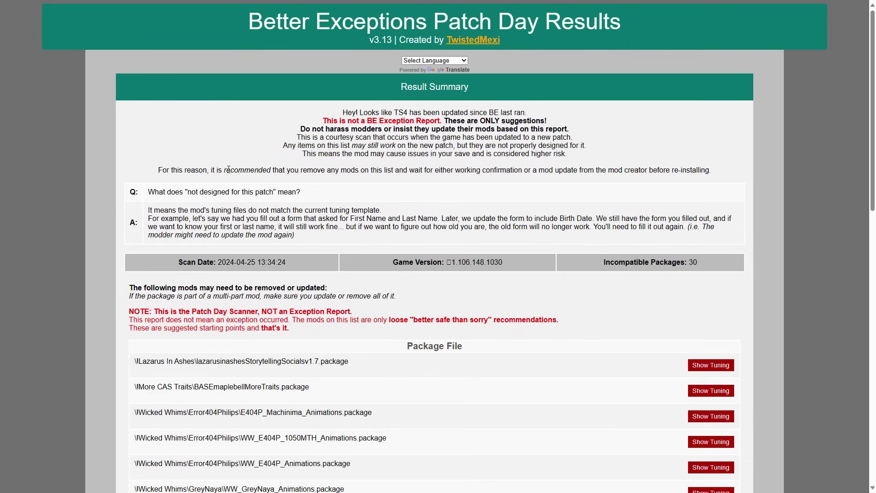
left_click_drag(359, 172, 211, 170)
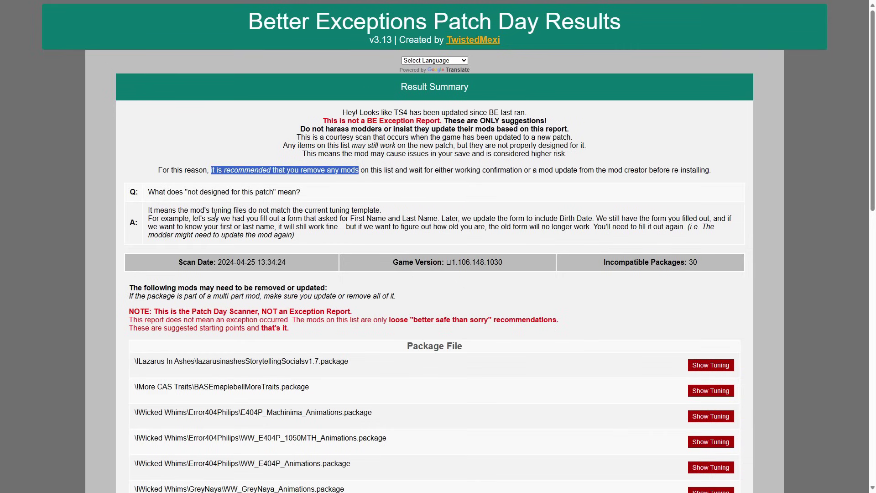
left_click(517, 311)
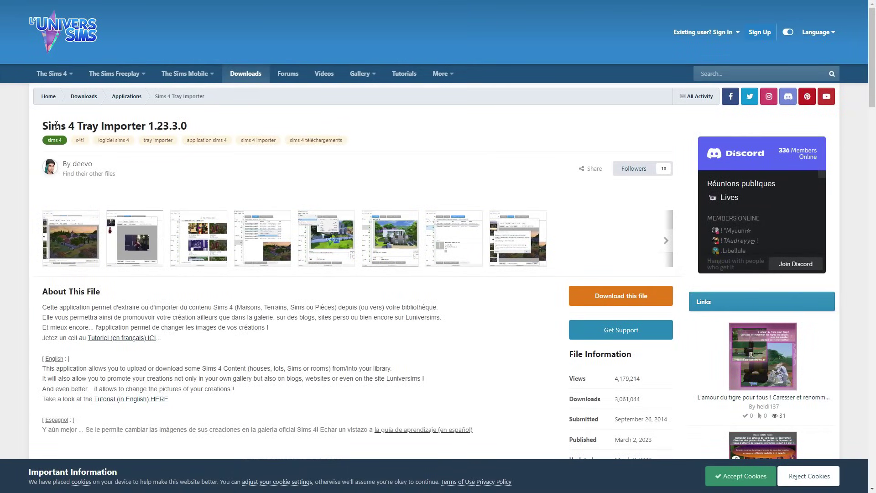
Step: Download the Sims 4 Tray Importer 1.23.3.0 file from its L'Univers Sims page
left_click_drag(42, 126, 193, 129)
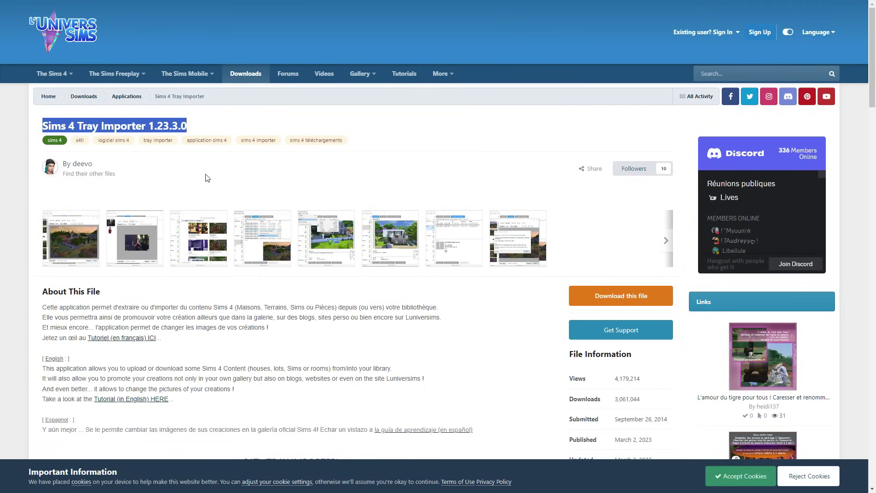
left_click(201, 130)
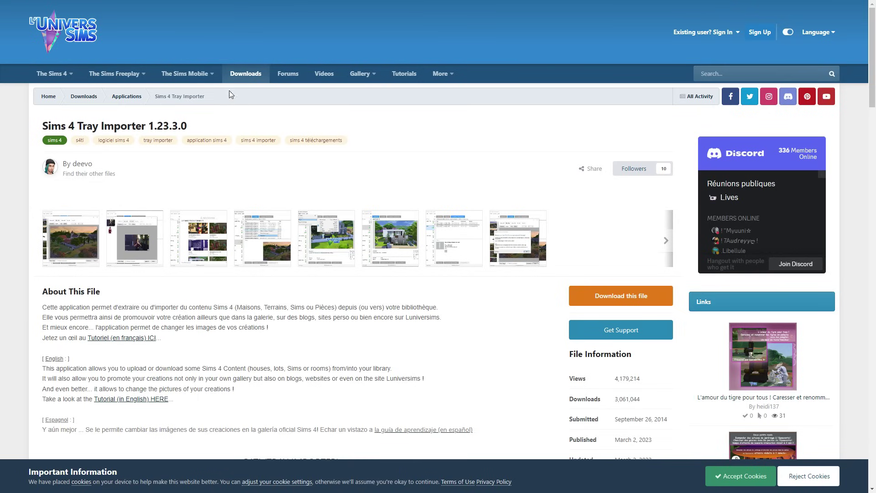
scroll(159, 146, "down", 2)
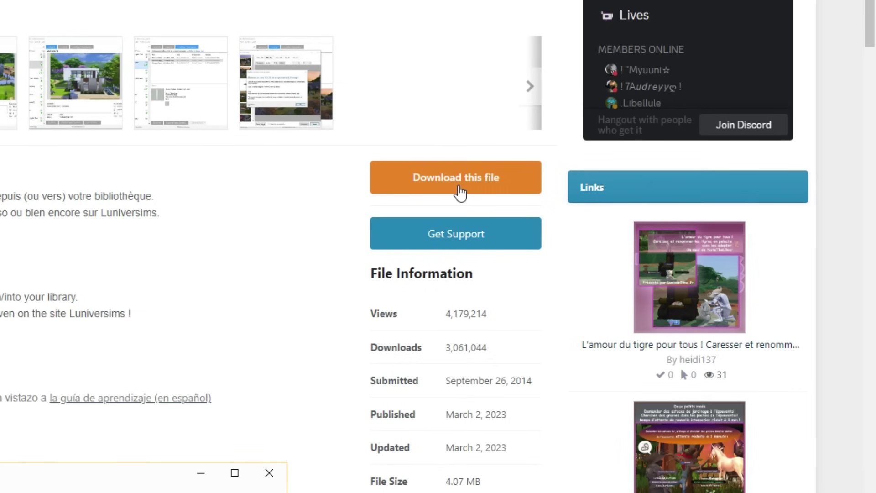
left_click(458, 187)
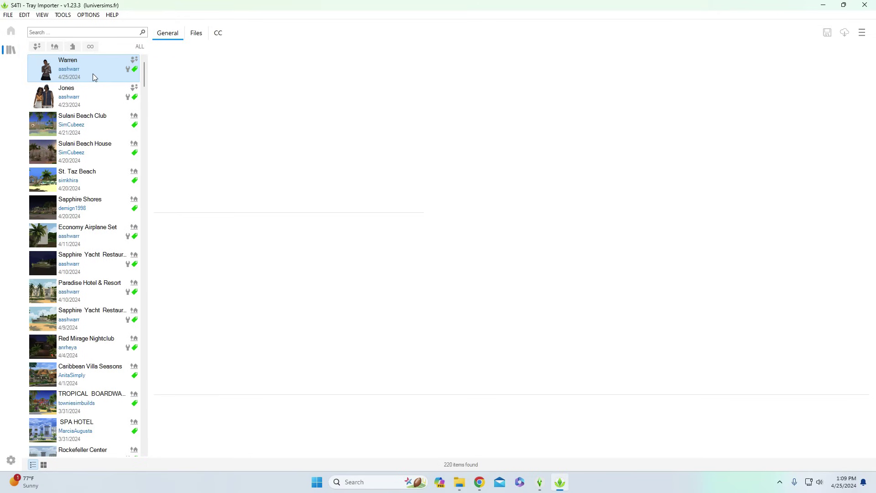
Step: List Warren's custom content and preview the Sentate Serenity LowerBody and UpperBody sweater files
left_click(92, 73)
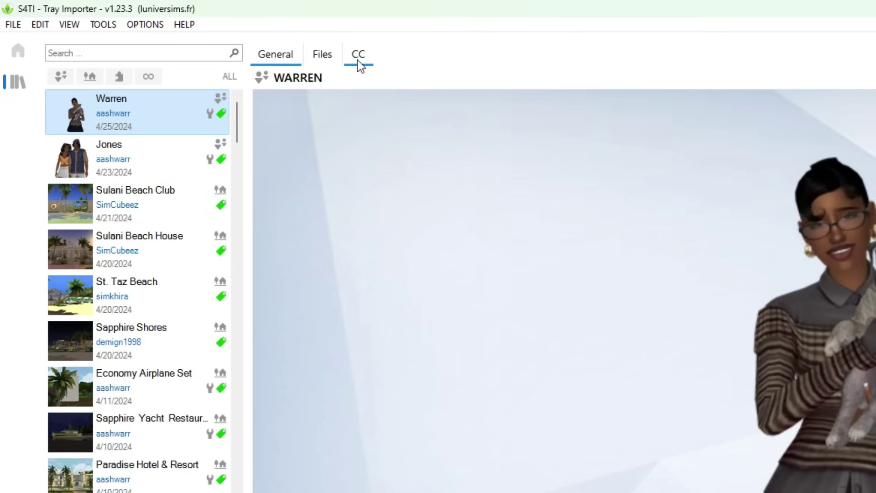
left_click(357, 60)
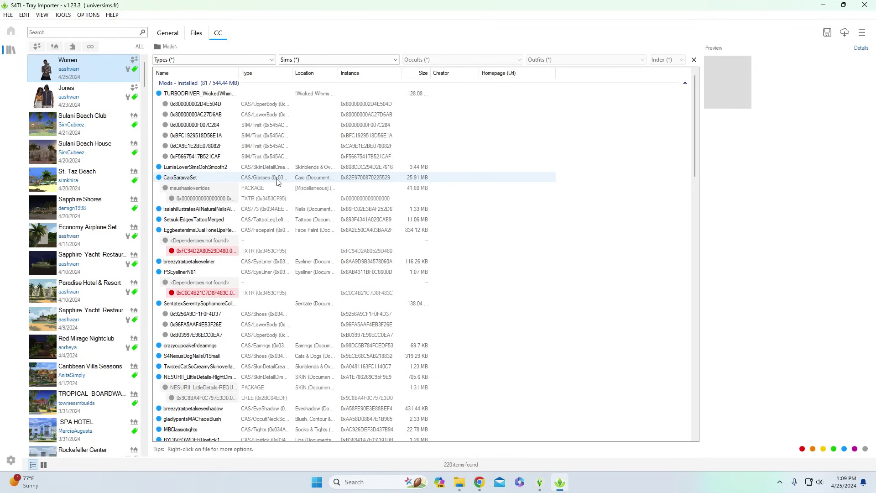
left_click(185, 304)
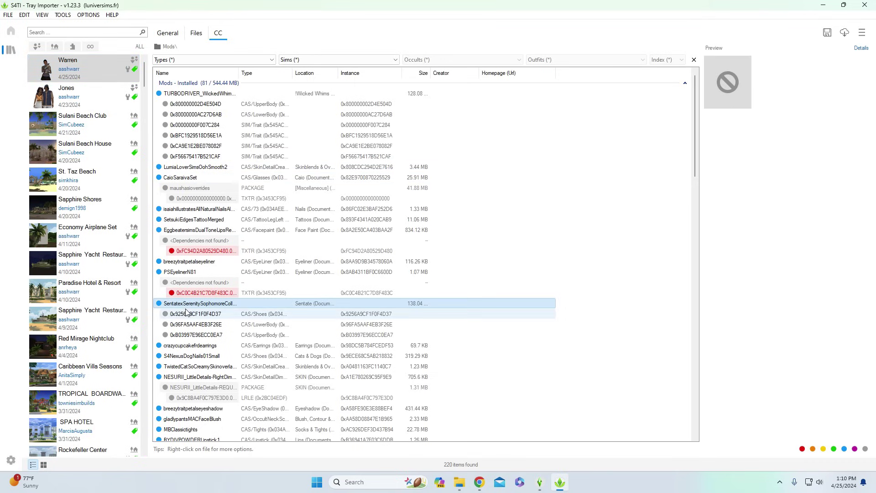
key("Down")
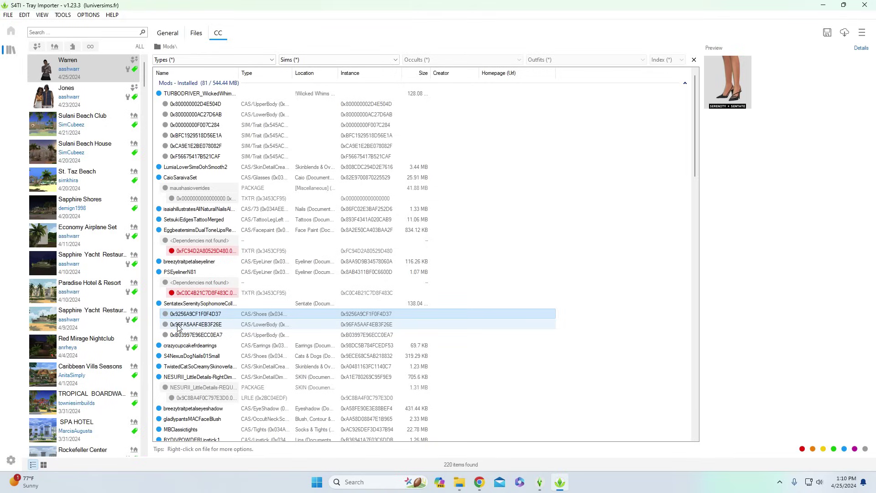
left_click(178, 326)
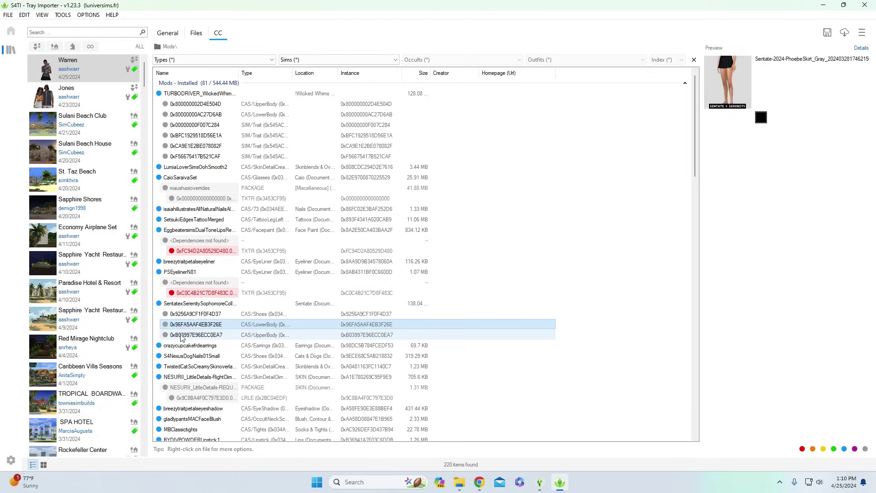
left_click(179, 337)
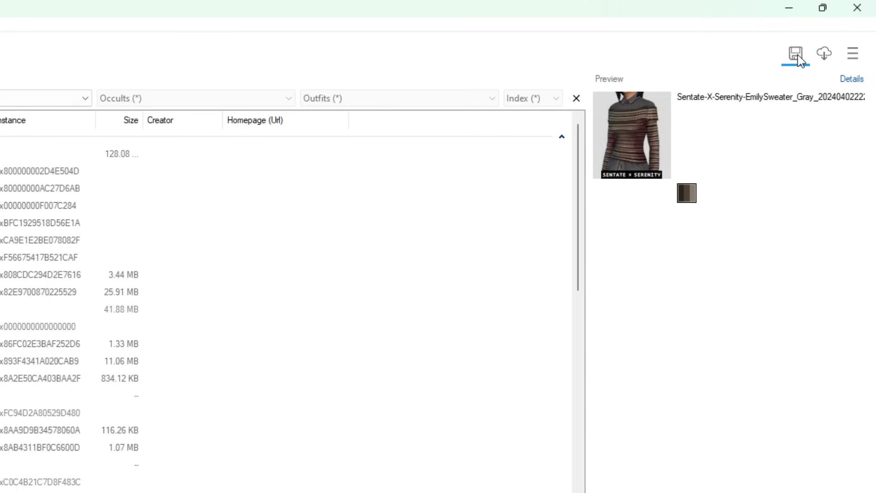
Step: Show the Warren household's Include CC / Save / Save Portraits options, then close them
left_click(796, 54)
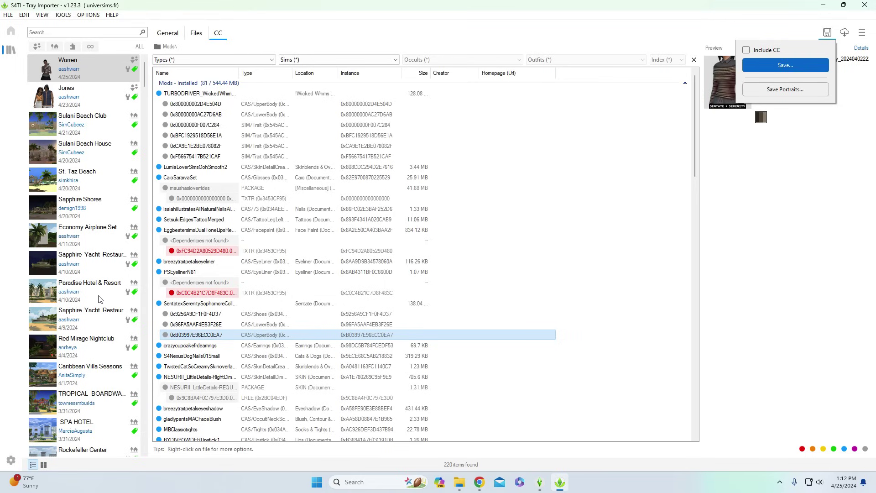
left_click(81, 349)
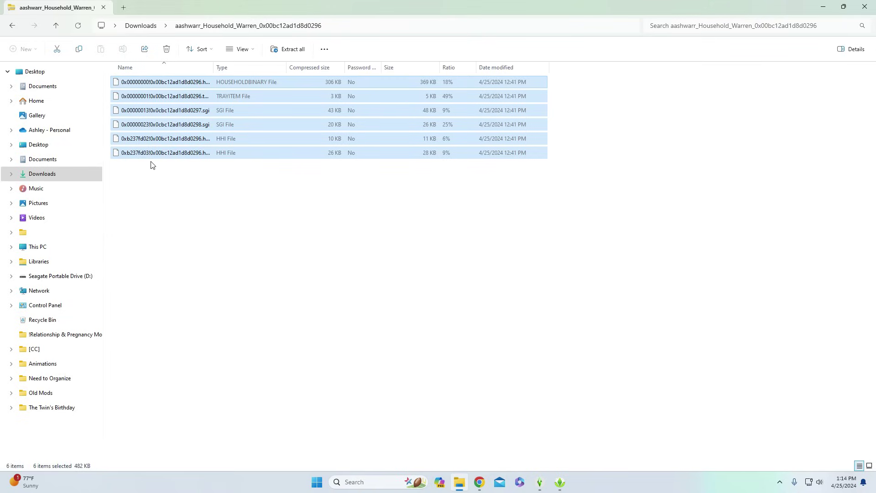
Step: Navigate from Documents through Electronic Arts and The Sims 4 into the Tray folder
left_click(98, 159)
double_click(139, 111)
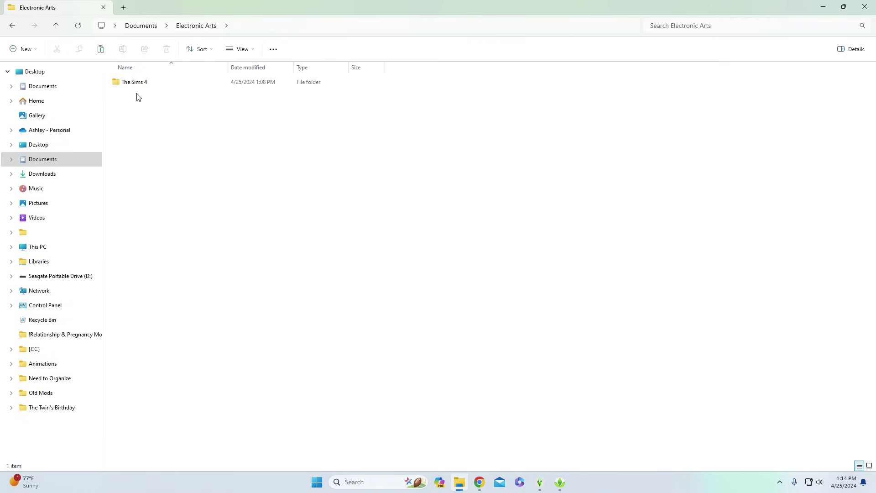
double_click(137, 87)
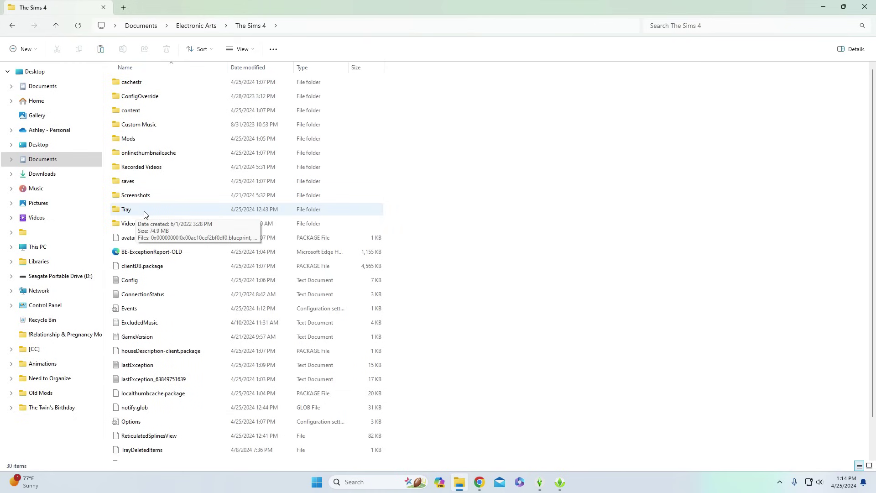
double_click(145, 211)
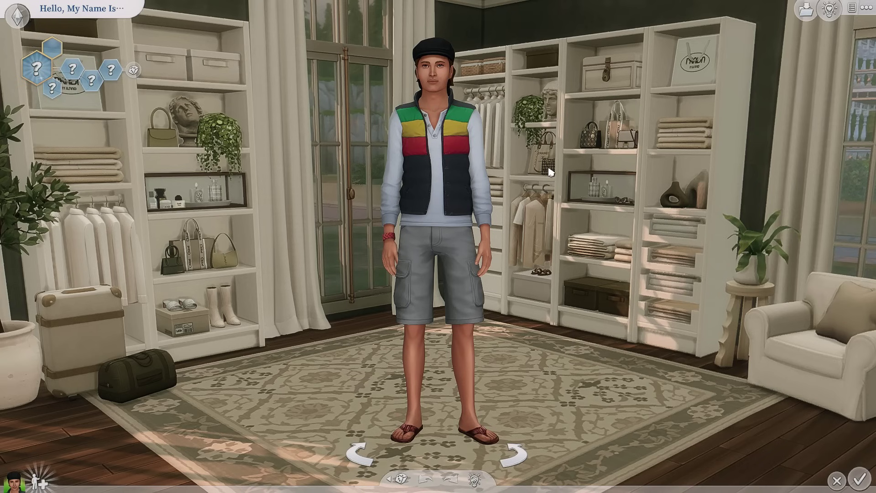
Step: Try the Collar Shirt 10 top, then add a second outfit with the yellow tee
left_click(425, 98)
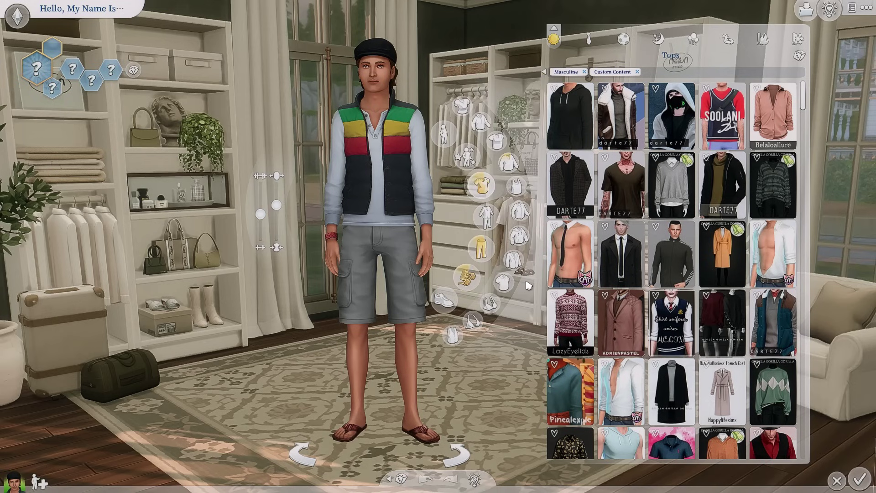
left_click_drag(803, 102, 812, 164)
left_click(669, 292)
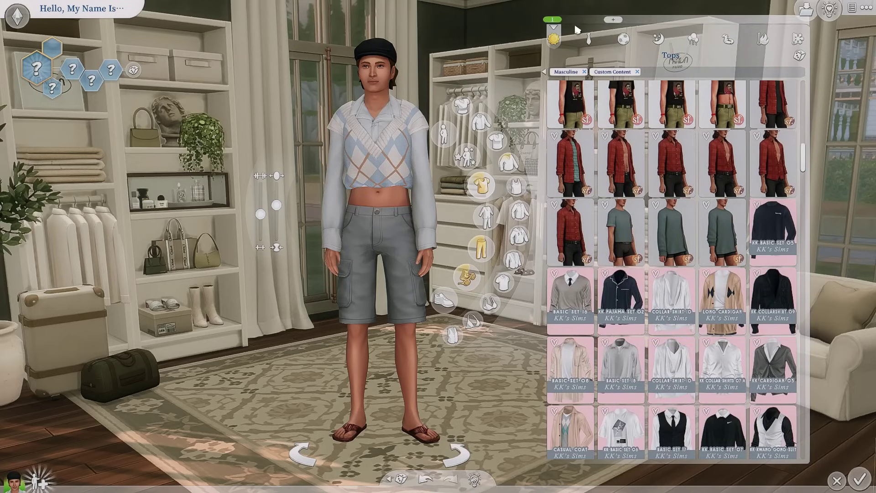
left_click(611, 20)
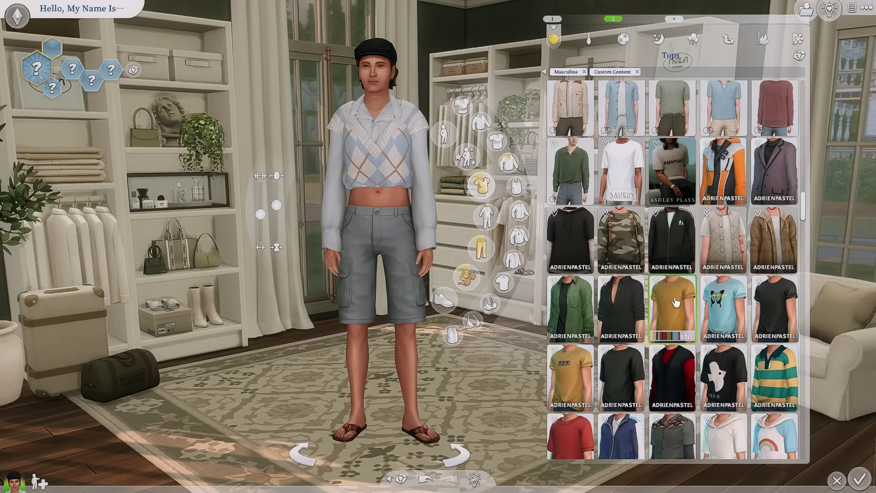
left_click(675, 279)
Step: Add a third yellow-tee outfit, give short curly Kotcat hair, and save the Burris household
left_click(674, 19)
scroll(678, 273, "down", 8)
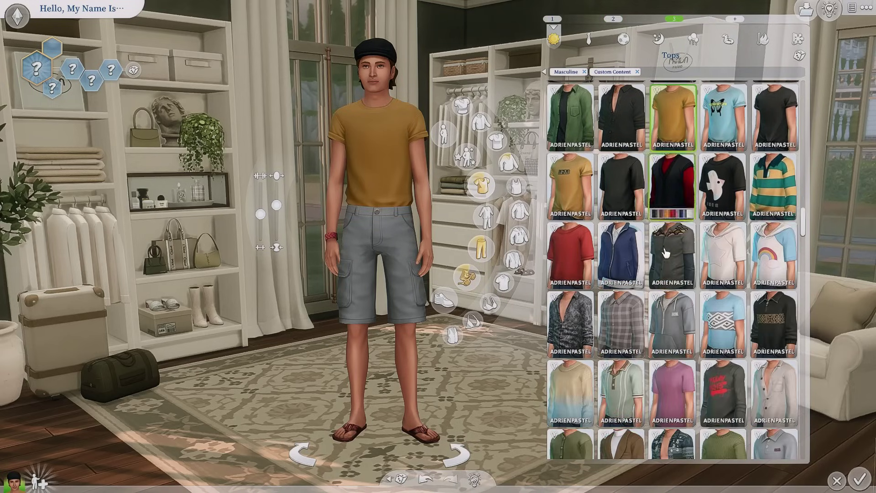
scroll(678, 272, "down", 12)
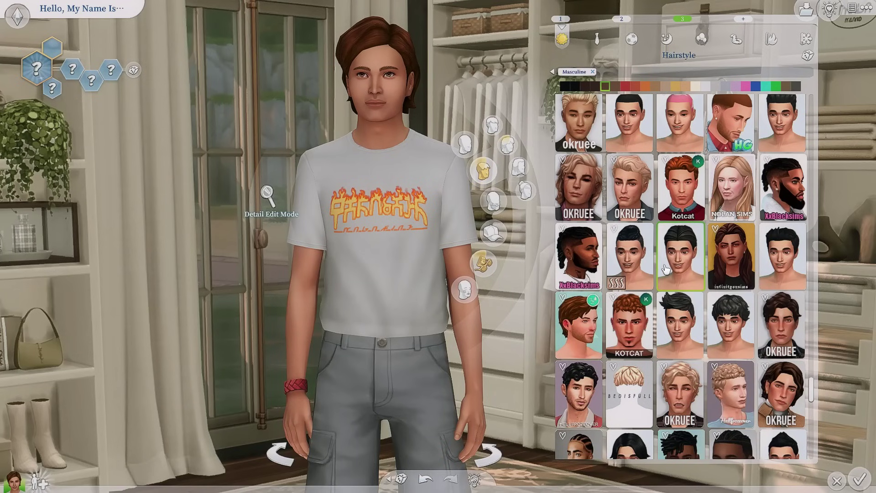
left_click(631, 322)
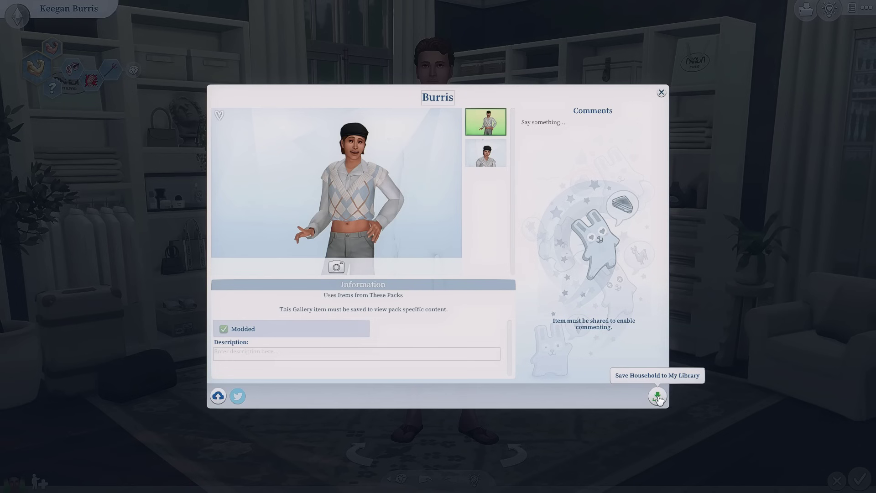
left_click(658, 393)
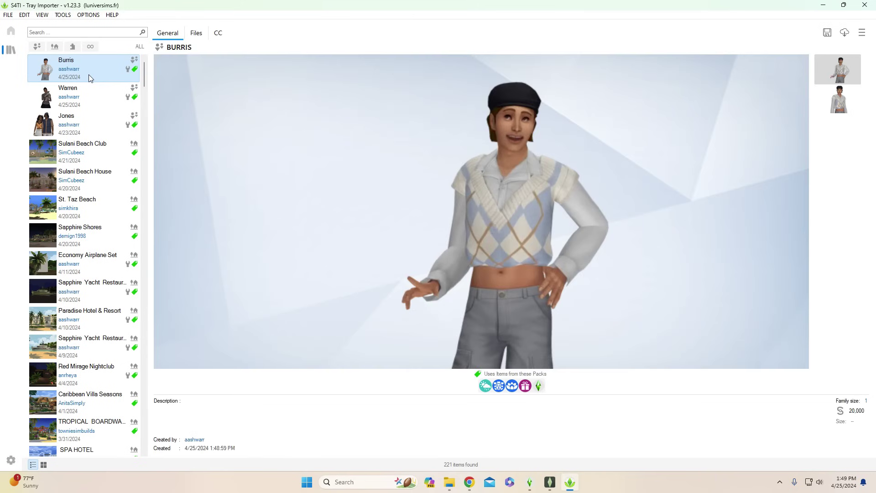
Step: List Burris's custom content and preview the KOTCATBrentHair and Trillyke top files
left_click(219, 33)
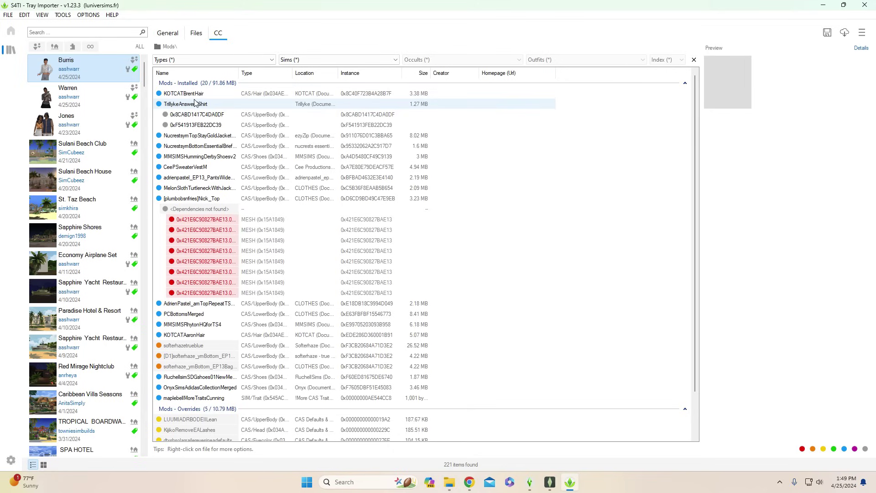
left_click(188, 94)
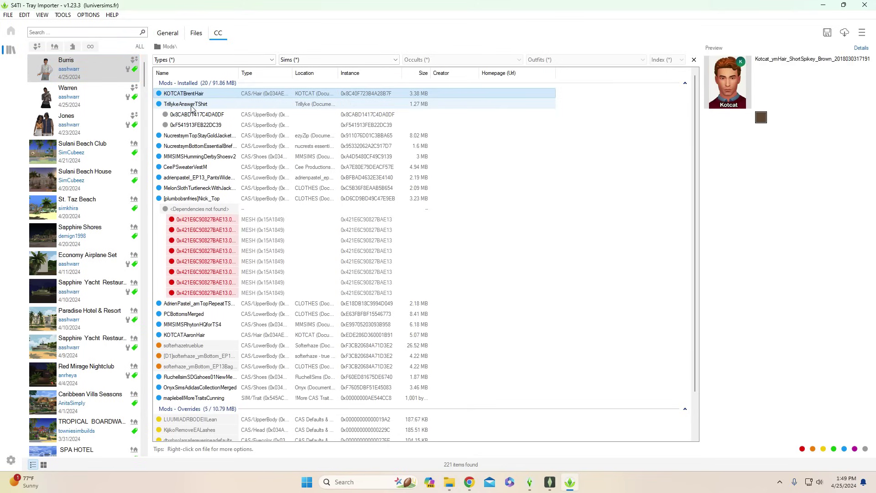
left_click(191, 106)
left_click(213, 96)
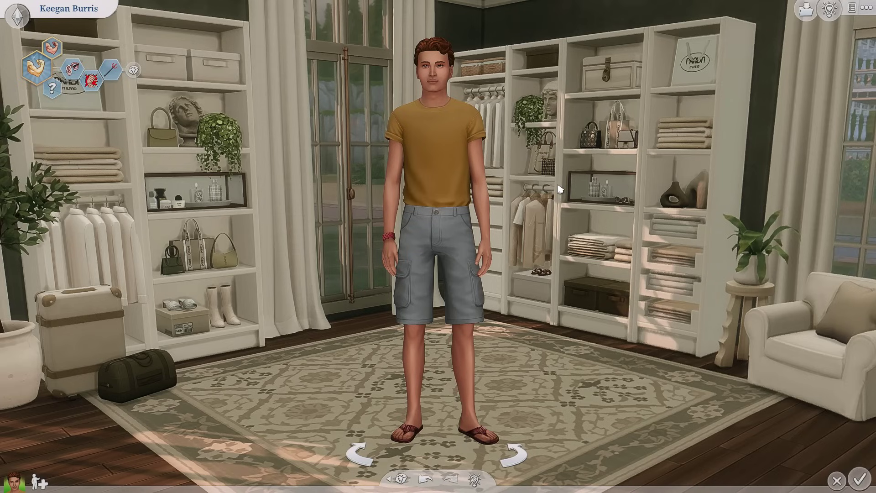
left_click(449, 248)
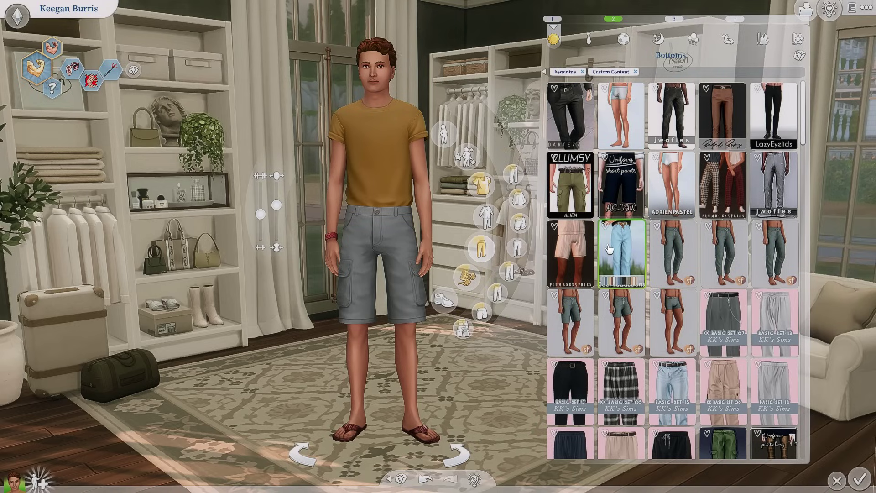
key("Escape")
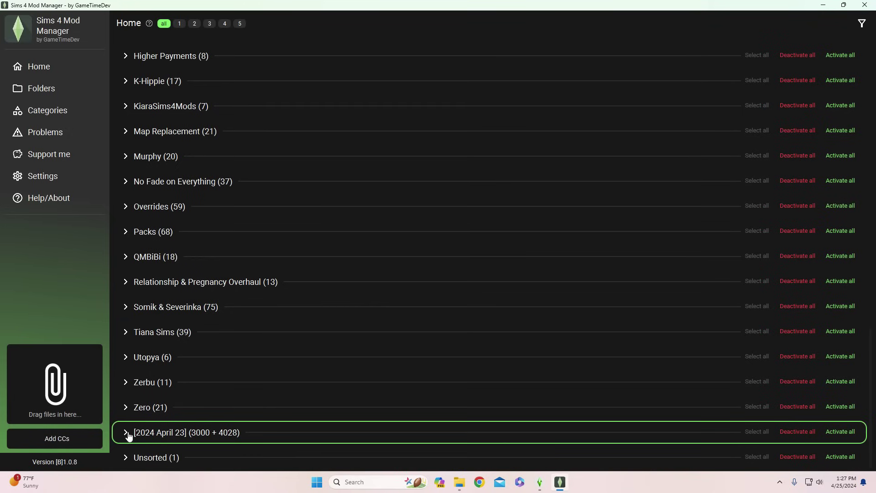
left_click(126, 432)
scroll(166, 406, "down", 7)
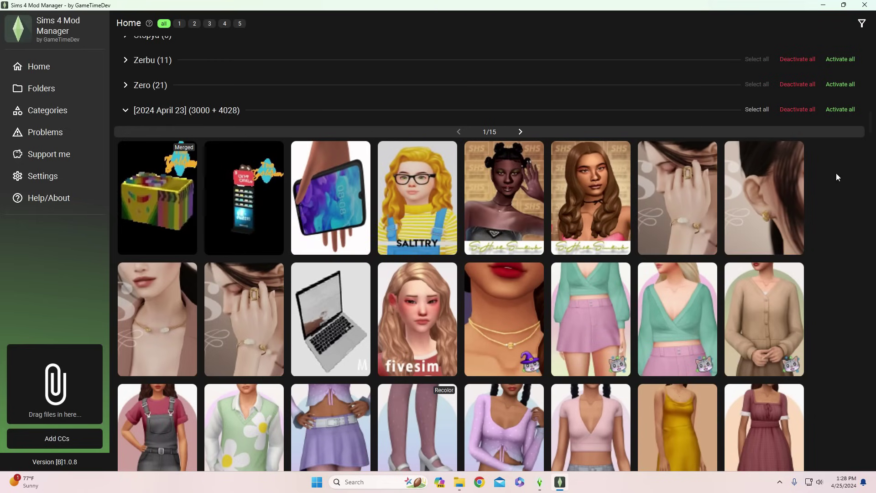
left_click(771, 182)
left_click(681, 183)
left_click(334, 303)
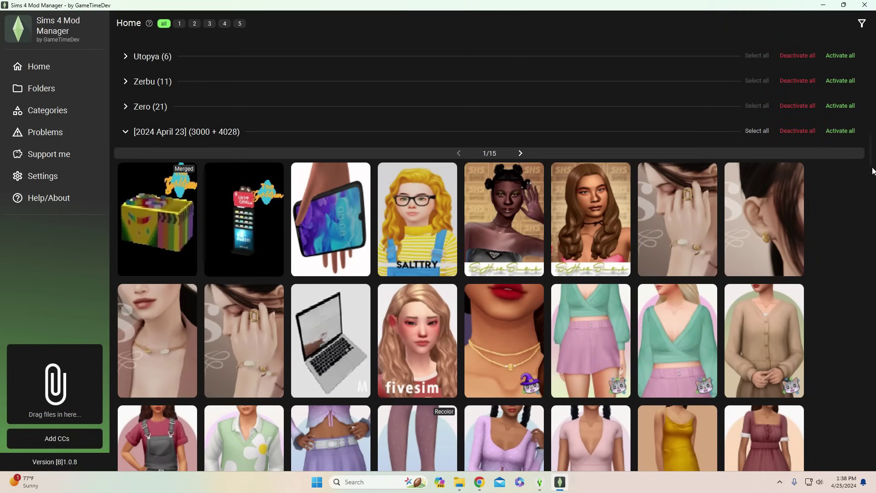
mouse_move(736, 264)
left_click(754, 212)
left_click(688, 213)
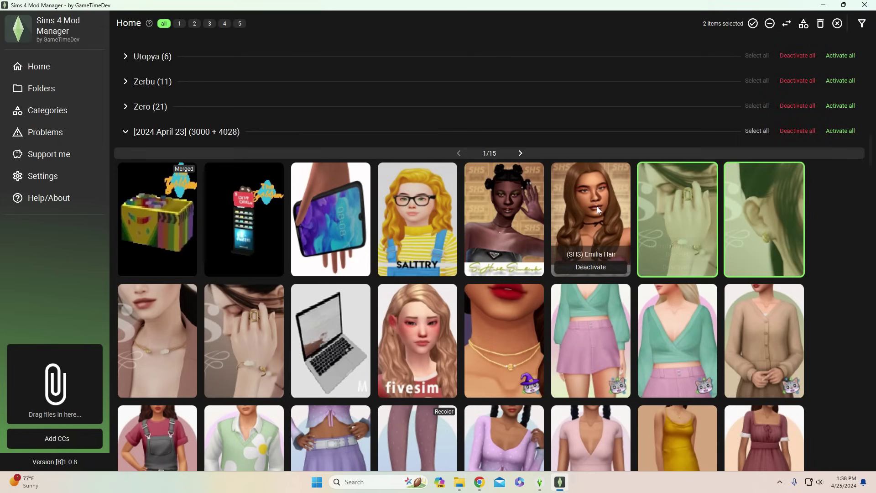
left_click(597, 206)
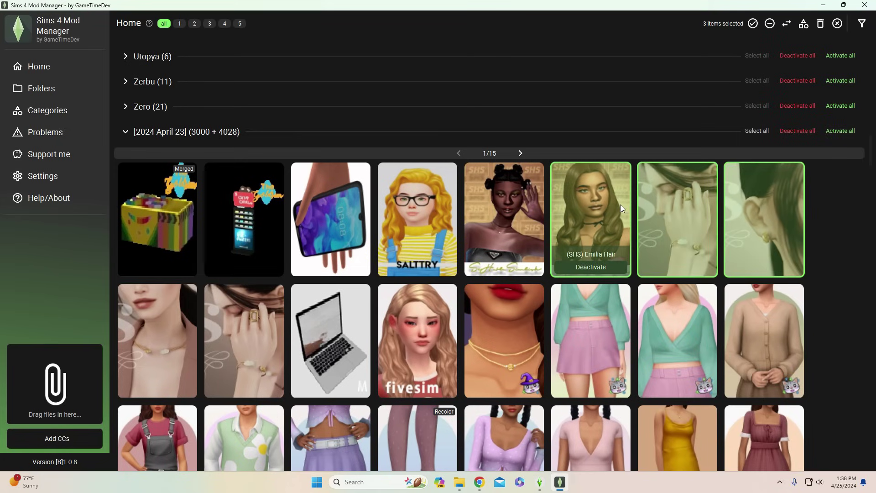
key("Escape")
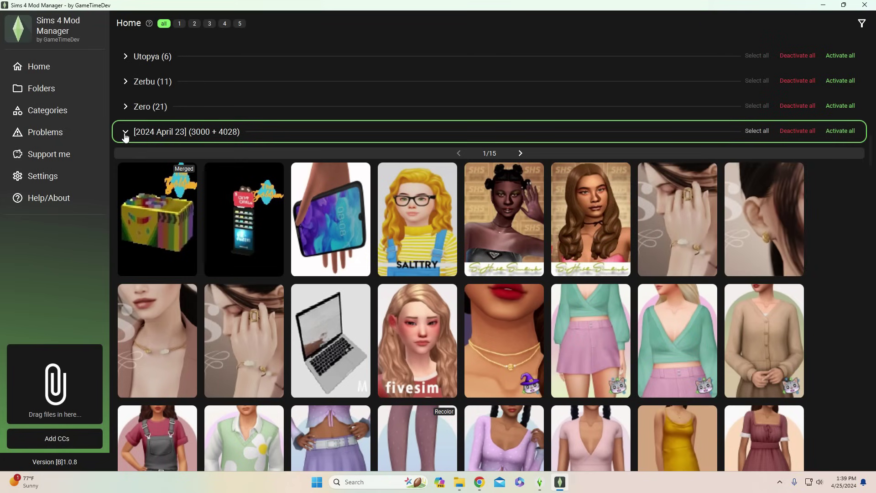
left_click(125, 135)
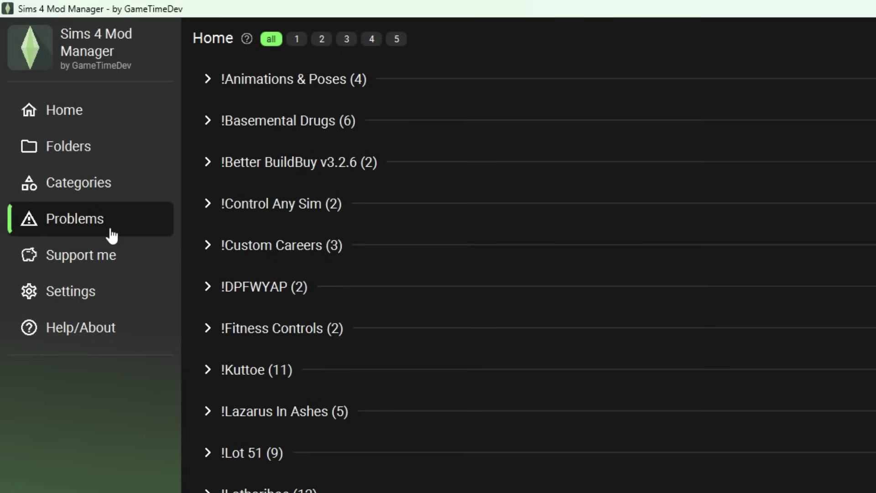
Step: Show the Duplications list under Problems and scroll through the duplicate packages
left_click(118, 230)
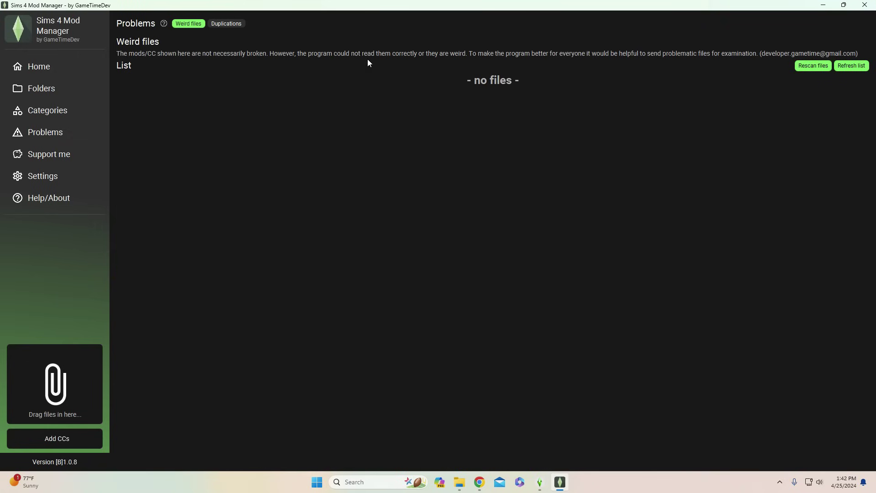
left_click(228, 26)
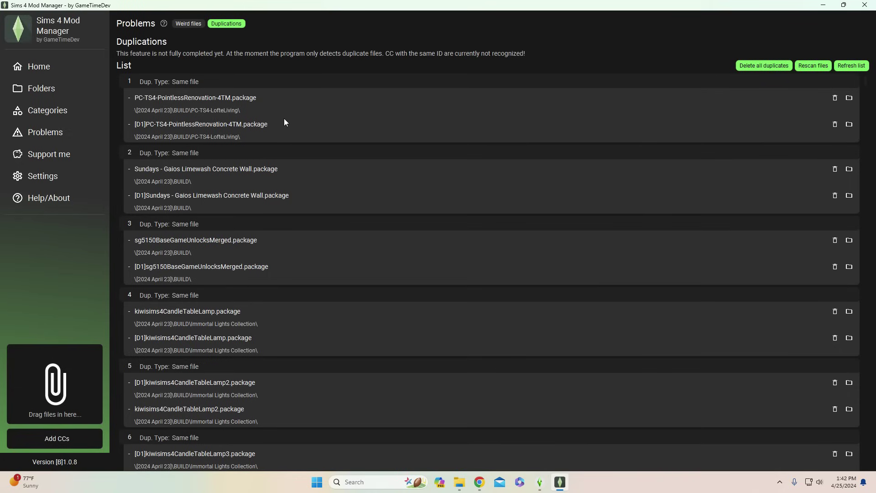
scroll(295, 132, "down", 8)
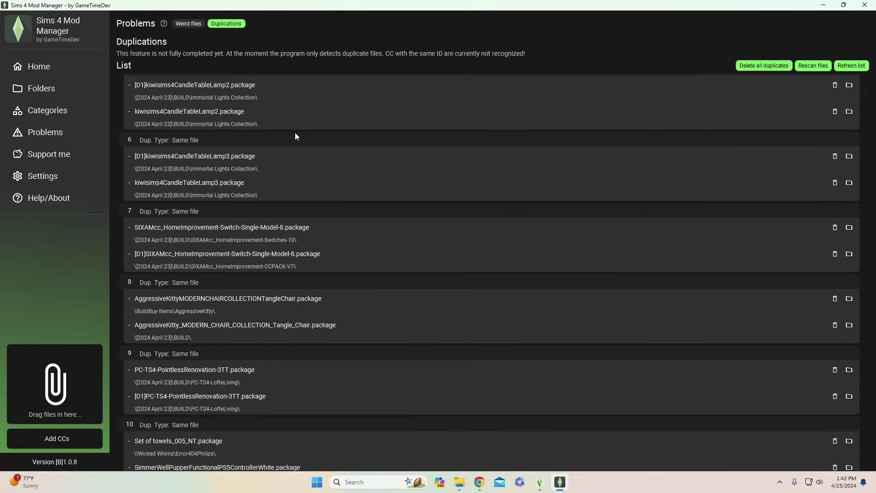
scroll(294, 132, "up", 8)
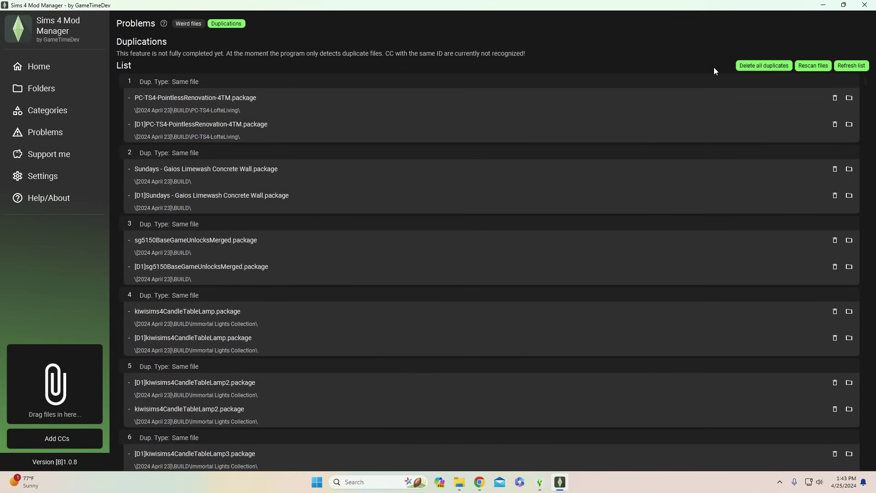
Step: Start Delete all duplicates, then cancel it with Go back
left_click(758, 67)
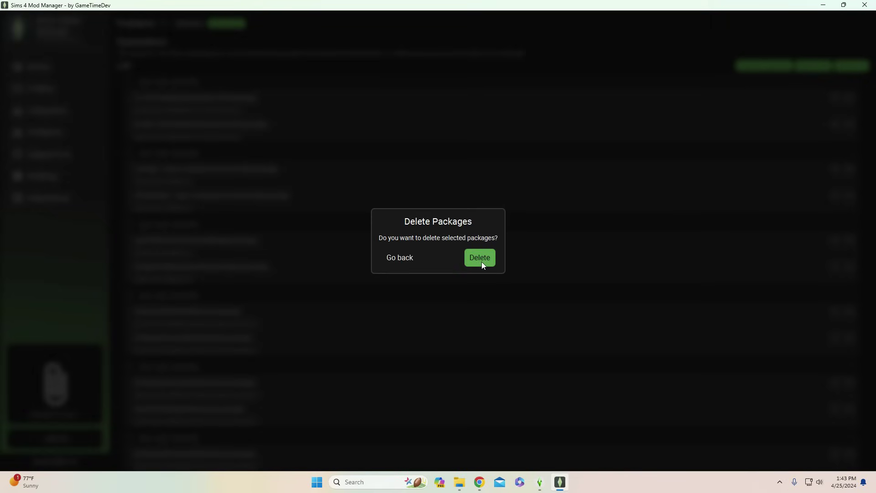
mouse_move(537, 486)
left_click(400, 261)
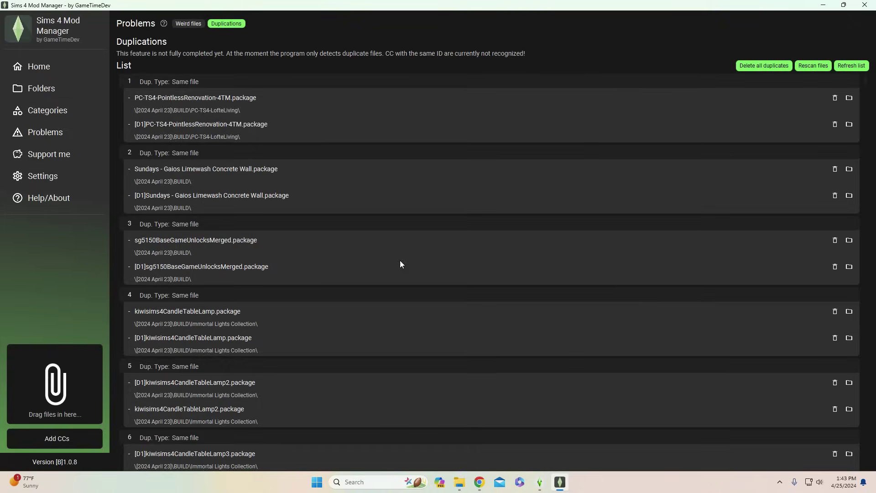